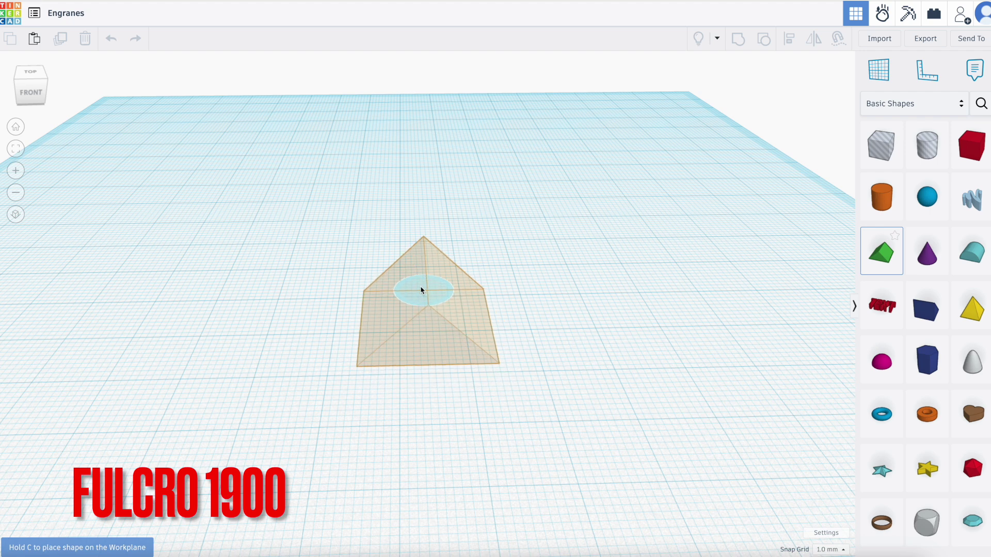
Place a Roof shape on the workplane and set both its width and depth to 3 mm
left_click(434, 404)
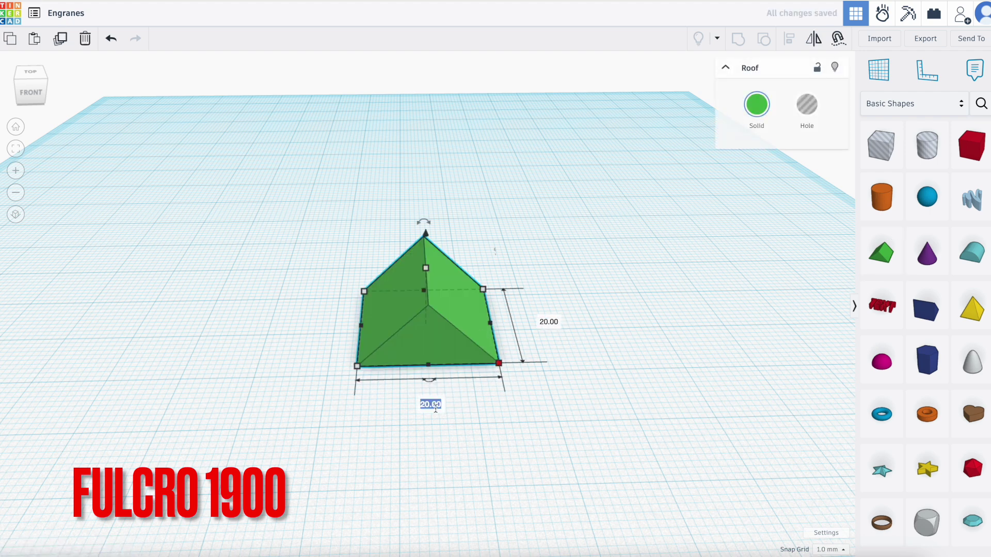
left_click(425, 405)
type("3")
key("Return")
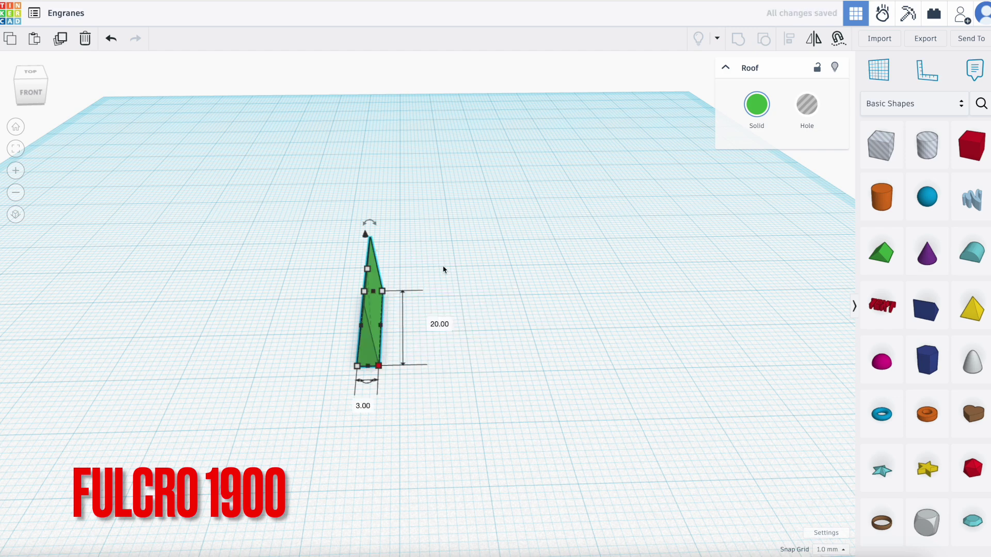
left_click(441, 323)
left_click(428, 324)
type("3")
key("Return")
Set the roof's height to 5 mm
left_click(427, 269)
left_click(418, 270)
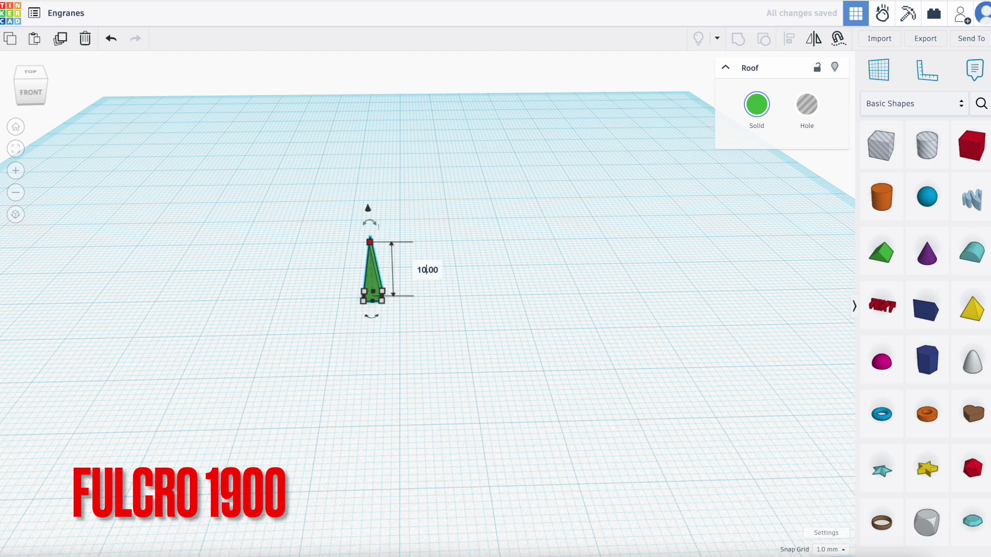
type("5")
key("Return")
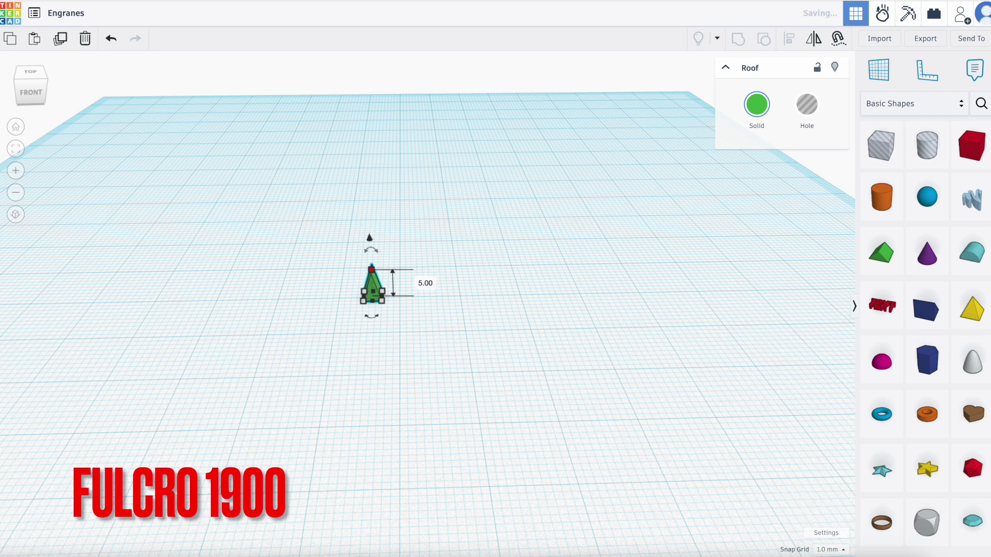
left_click(488, 353)
Place a box hole over the roof, raise it to the roof's upper part, and group both to cut off the tip
left_click_drag(873, 152, 458, 316)
left_click_drag(463, 161, 459, 129)
left_click_drag(528, 154, 461, 147)
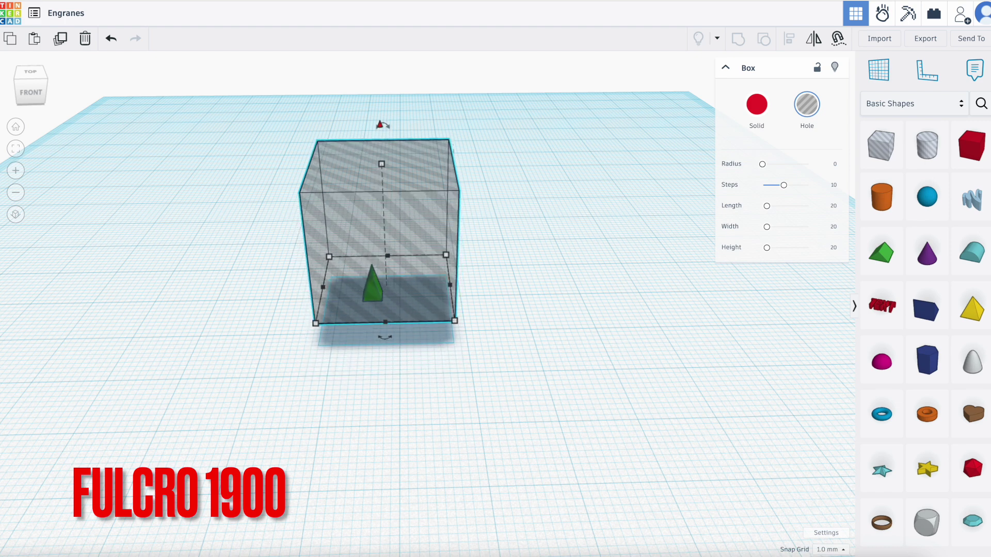
left_click_drag(277, 214, 494, 365)
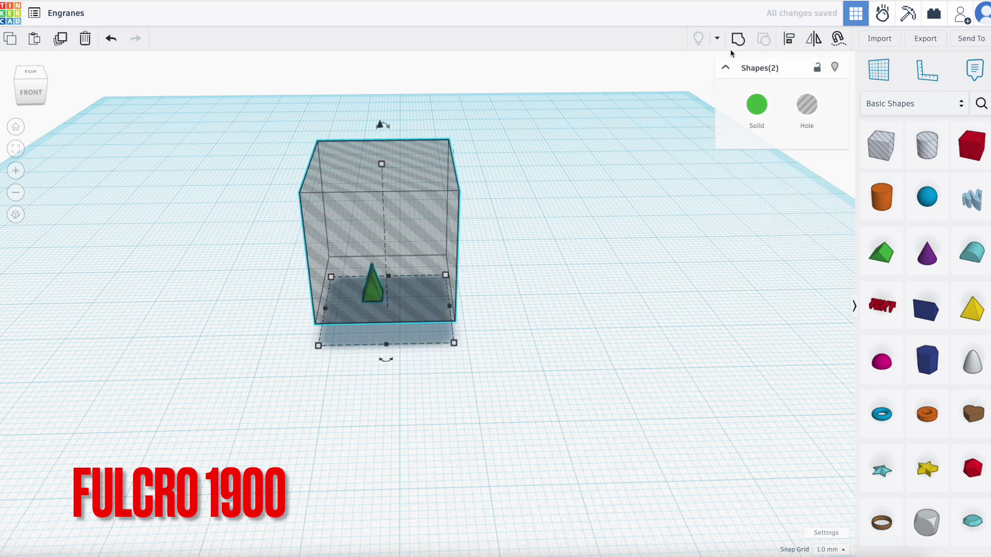
key("ctrl+g")
Rotate the truncated roof tooth 90° about its horizontal axis so that it lies flat
scroll(566, 325, "down", 5)
left_click(567, 325)
right_click_drag(566, 325, 318, 327)
scroll(243, 181, "up", 3)
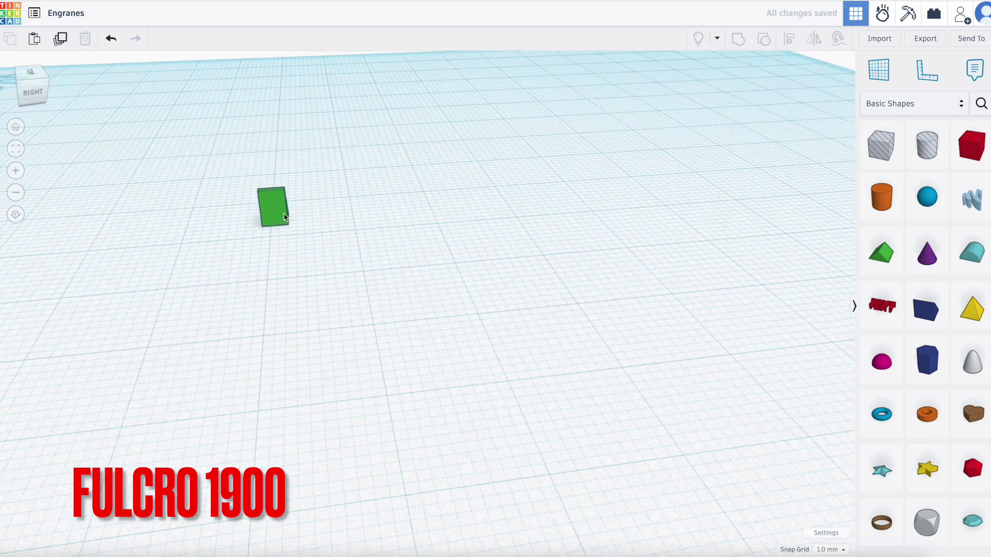
left_click(286, 212)
left_click_drag(265, 171, 234, 207)
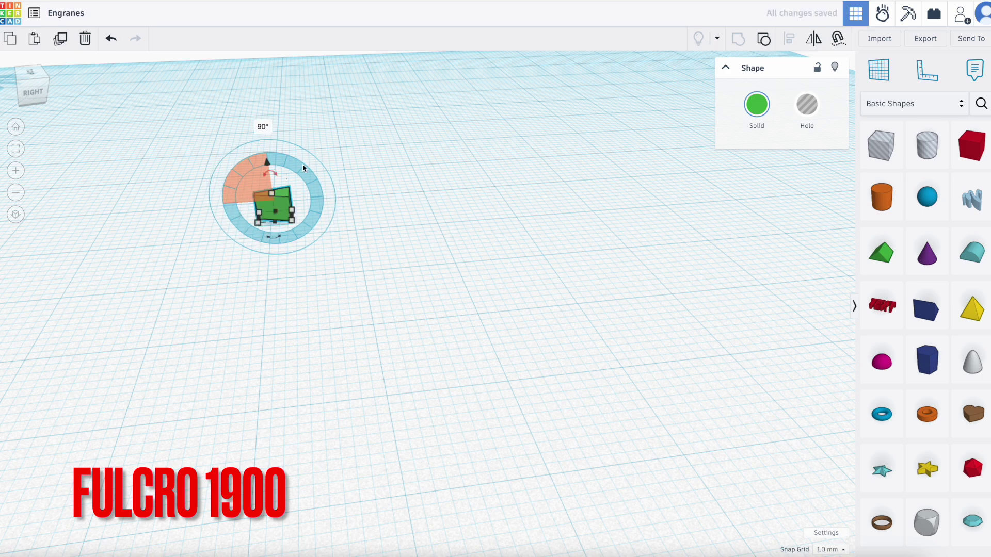
Duplicate the tooth and move the copy about 26 mm backward along the workplane
right_click_drag(232, 243, 471, 356)
right_click_drag(447, 311, 459, 294)
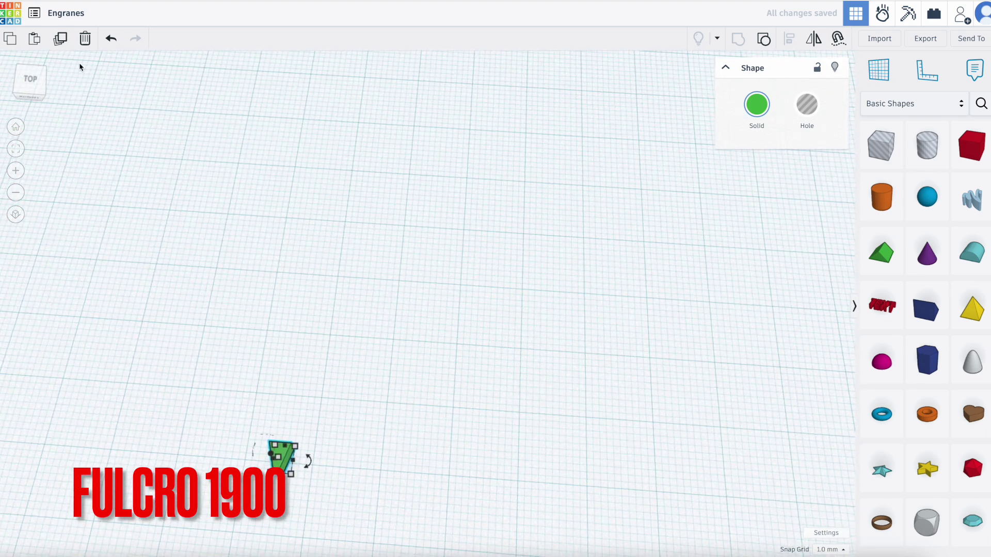
left_click(61, 45)
key("Up")
key("Up")
key("Up")
key("Up")
key("Up")
key("Up")
key("Up")
key("Up")
key("Up")
key("Up")
key("Up")
key("Up")
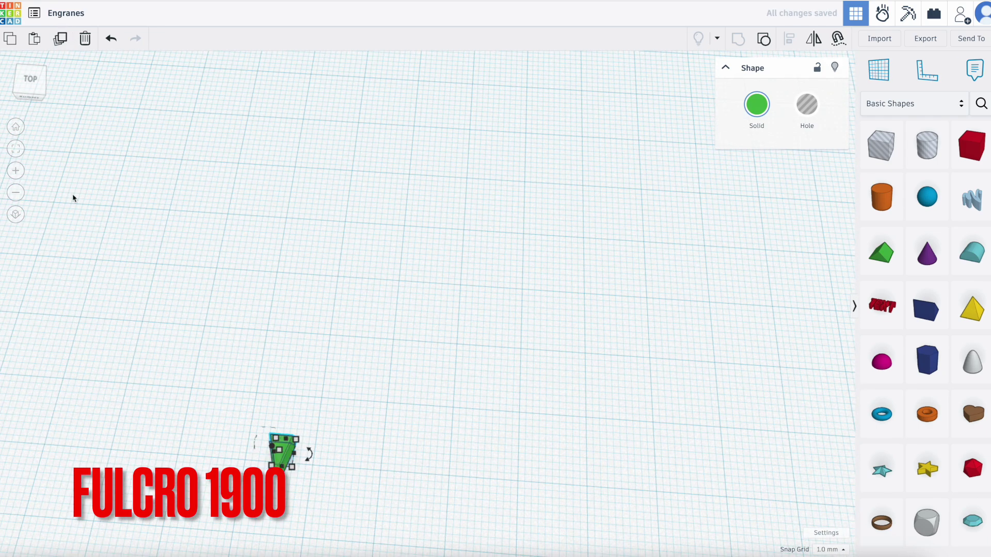
key("Up")
key("Up")
key("Up")
key("Up")
key("Up")
key("Up")
key("Up")
key("Up")
key("Up")
key("Up")
key("Up")
key("Up")
key("Up")
key("Up")
Mirror the duplicated tooth front to back so that its narrow end points away from the original
right_click_drag(394, 366, 407, 427)
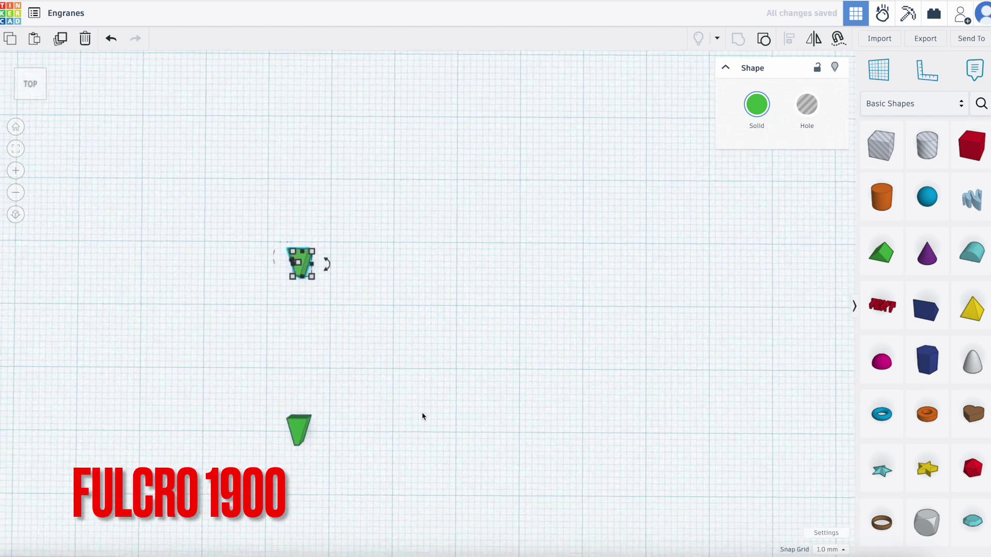
left_click(813, 40)
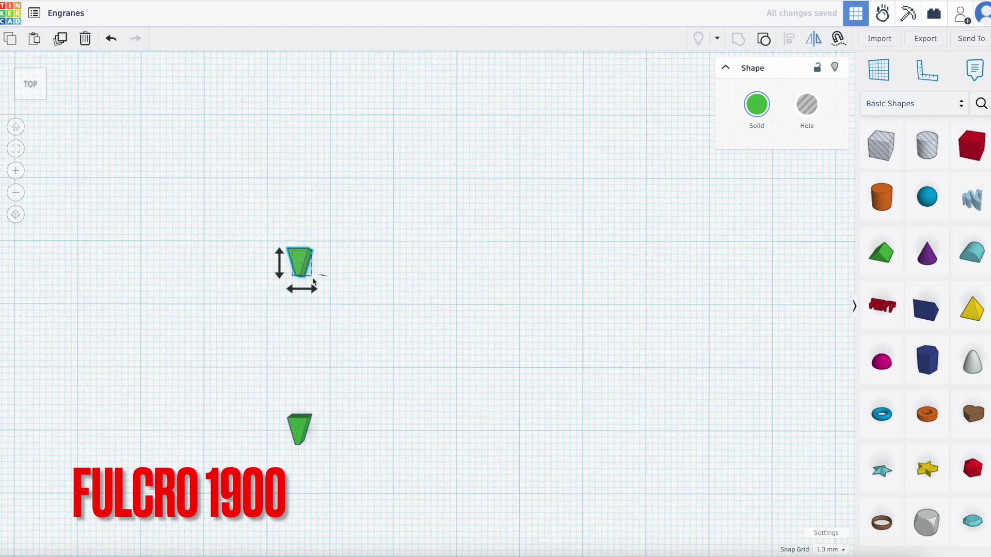
left_click(279, 276)
left_click(241, 317)
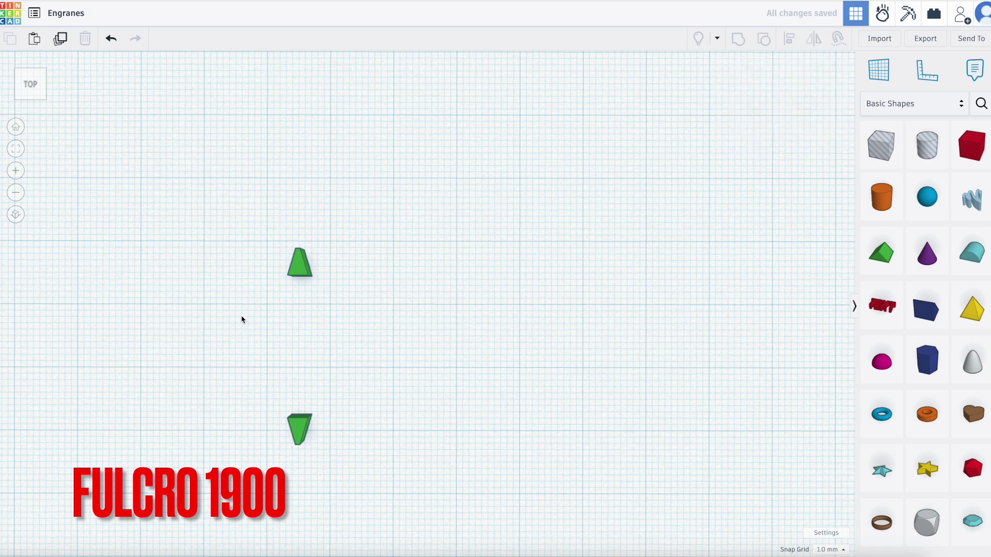
Duplicate the pair of opposing teeth and move the copies straight backward, clear of the originals
scroll(240, 316, "down", 3)
left_click_drag(242, 255, 308, 401)
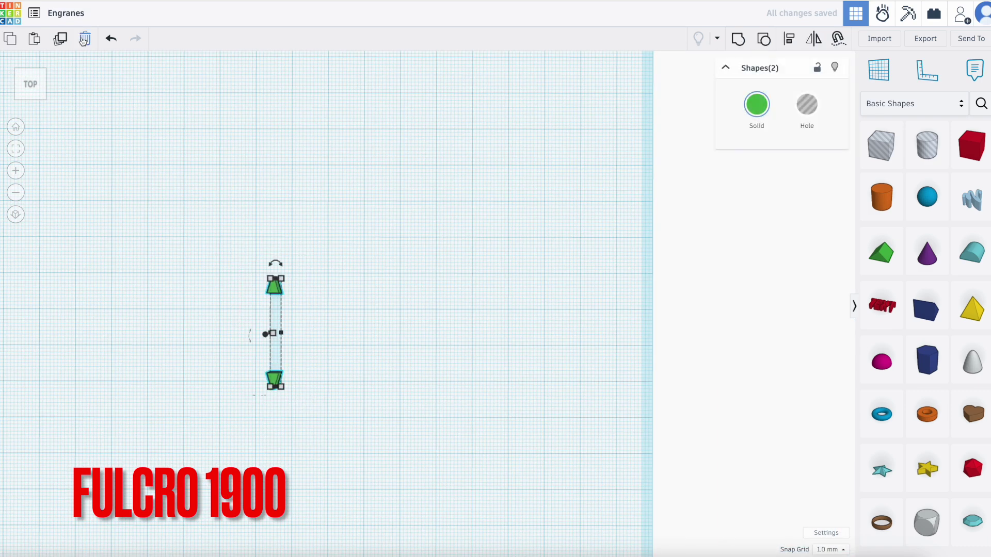
left_click(61, 39)
key("Up")
key("Up")
key("Up")
key("Up")
key("Up")
key("Up")
key("Up")
key("Up")
key("Up")
key("Up")
key("Up")
key("Up")
key("Up")
key("Up")
key("Up")
key("Up")
key("Up")
key("Up")
key("Up")
key("Up")
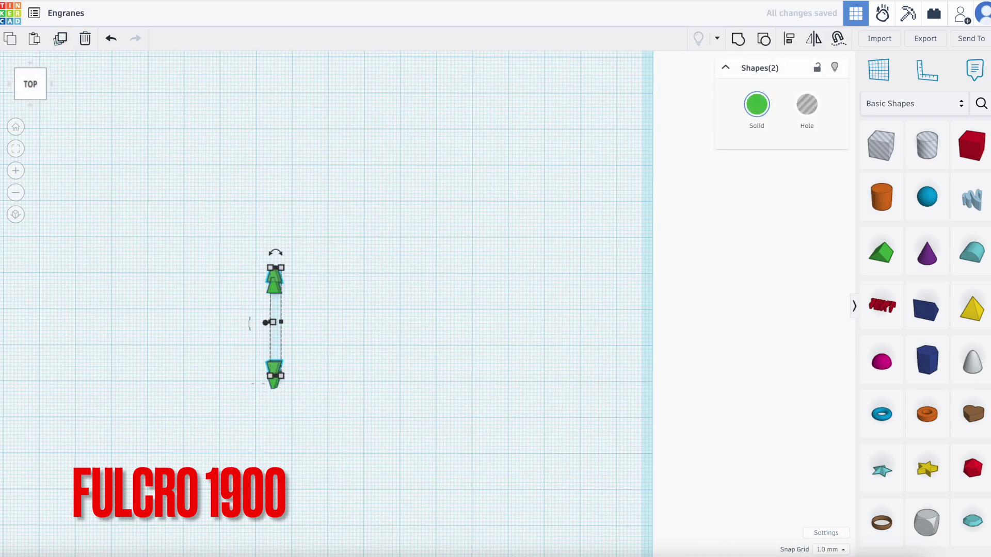
key("Up")
key("Up")
key("Up")
key("Up")
key("Up")
key("Up")
key("Up")
key("Up")
key("Up")
key("Up")
key("Up")
key("Up")
key("Up")
key("Up")
key("Up")
key("Up")
key("Up")
key("Up")
key("Up")
key("Up")
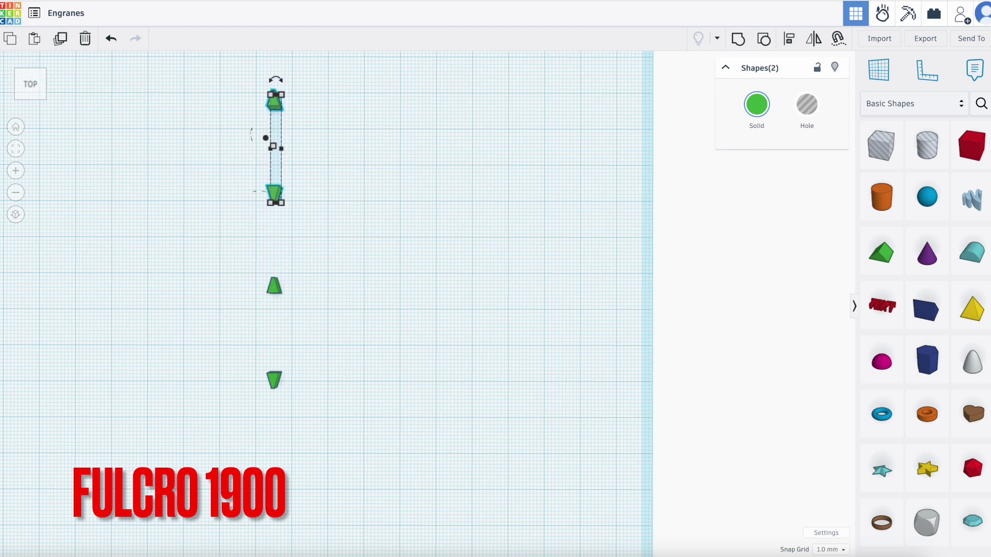
left_click(223, 270)
Place a cylinder on the workplane beside the teeth and set its sides to 64
scroll(198, 276, "up", 3)
scroll(197, 277, "up", 1)
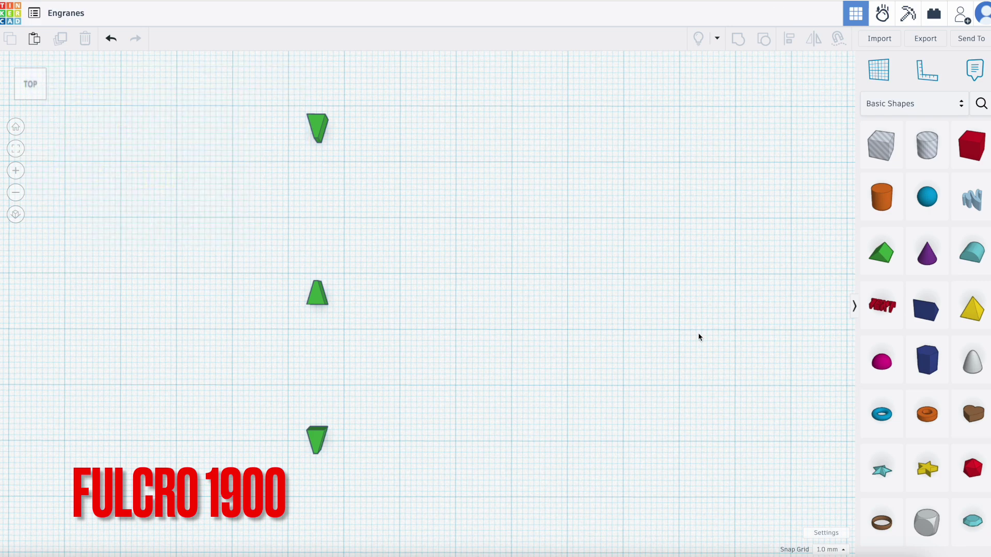
scroll(699, 338, "up", 1)
scroll(699, 337, "down", 2)
scroll(404, 339, "up", 2)
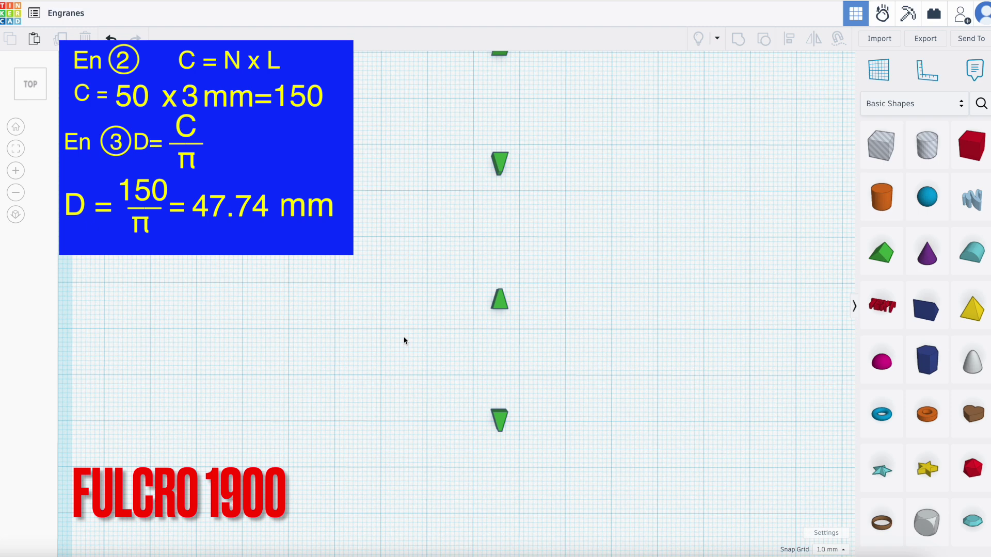
left_click(881, 197)
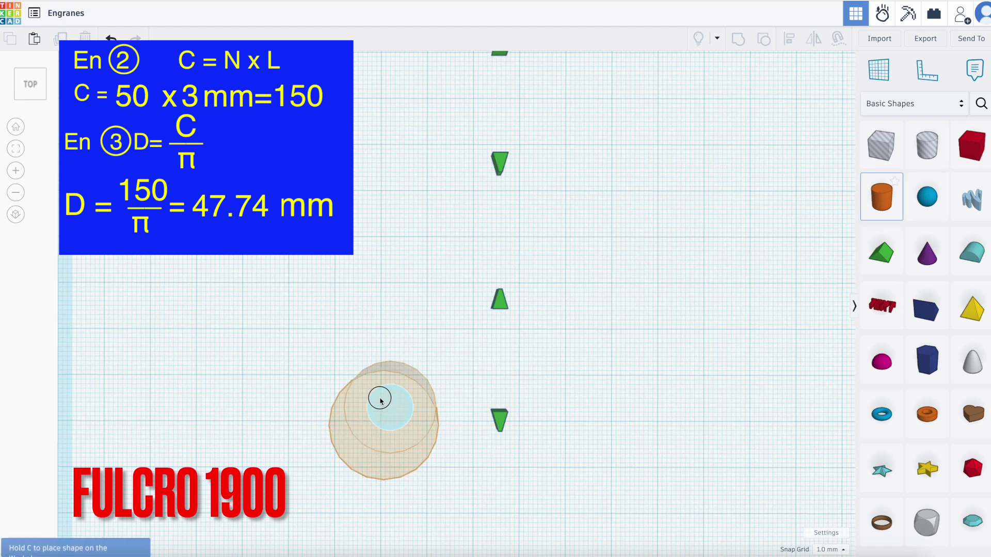
left_click(356, 349)
right_click_drag(568, 352, 574, 305)
left_click_drag(768, 164, 843, 165)
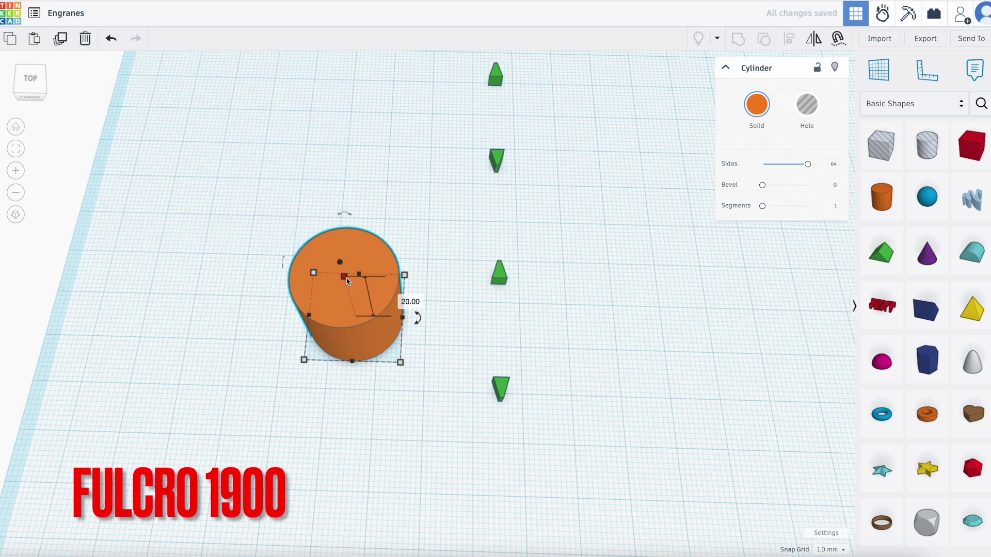
Set the cylinder's height to 3 mm
left_click(395, 299)
left_click(394, 299)
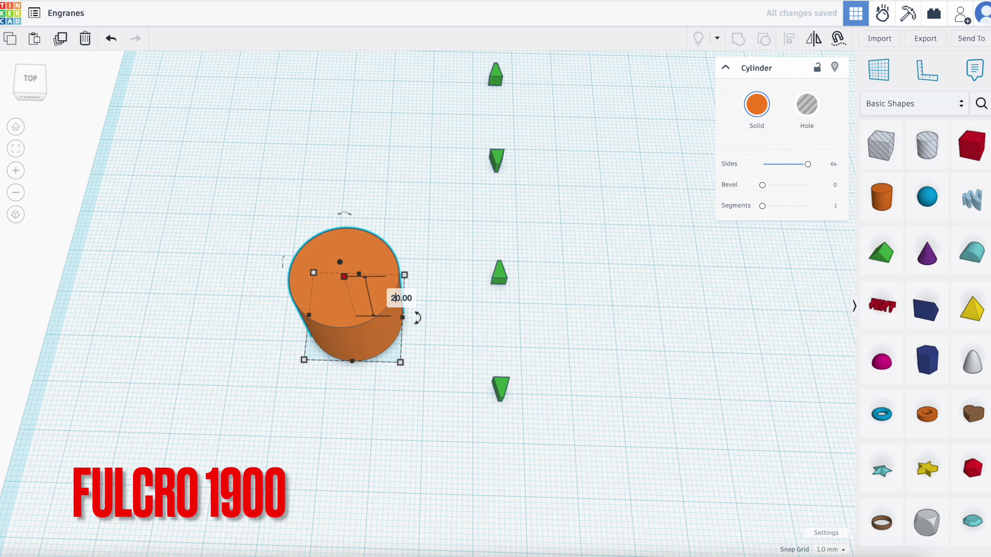
type("3")
key("Return")
Set the cylinder's width to 2 mm and its length to 47.74 mm
right_click_drag(402, 289, 350, 327)
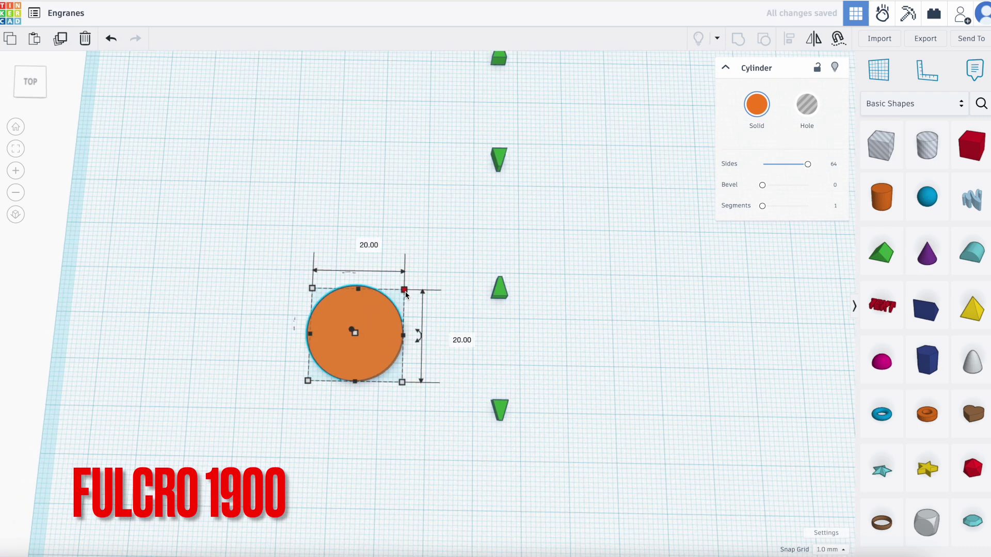
left_click(359, 242)
left_click(351, 242)
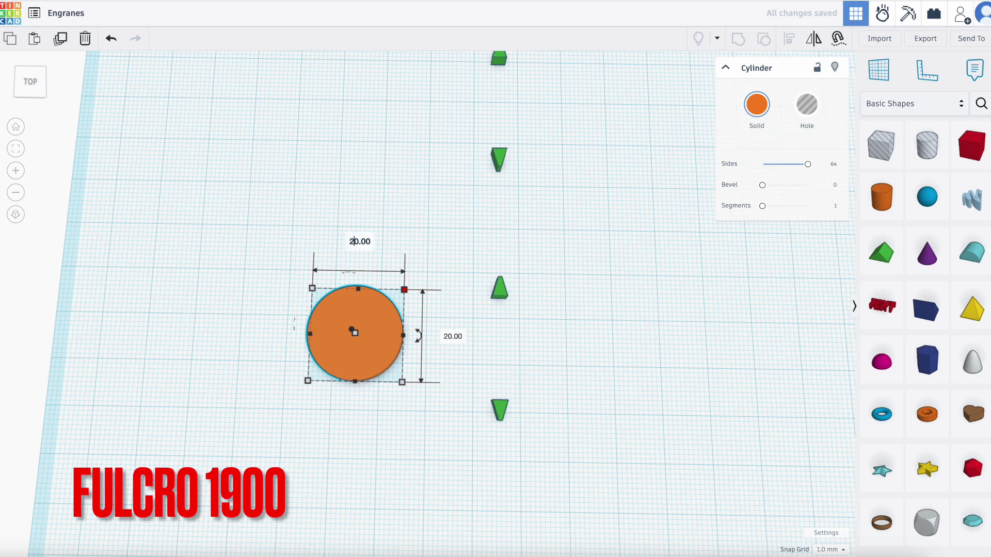
key("Return")
left_click(375, 335)
left_click(359, 334)
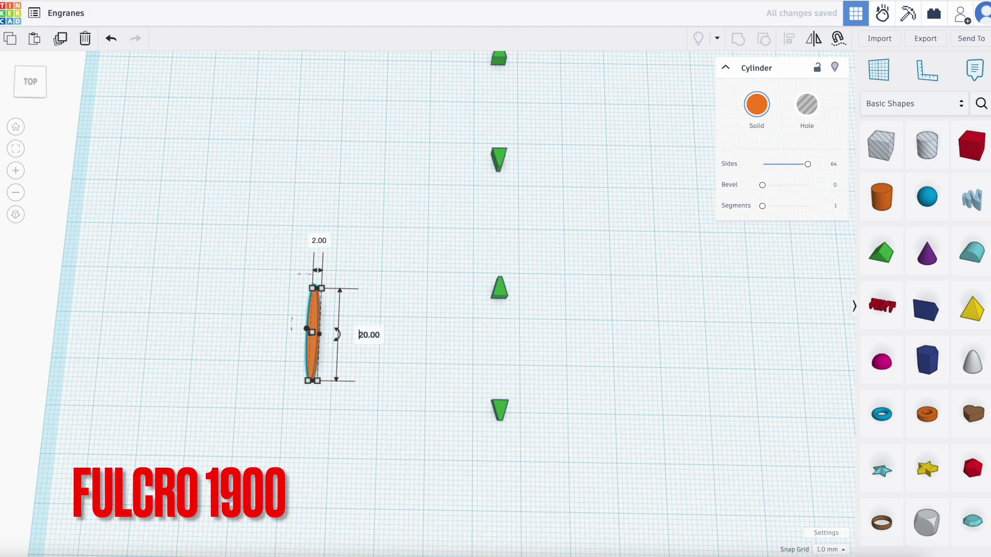
type("4")
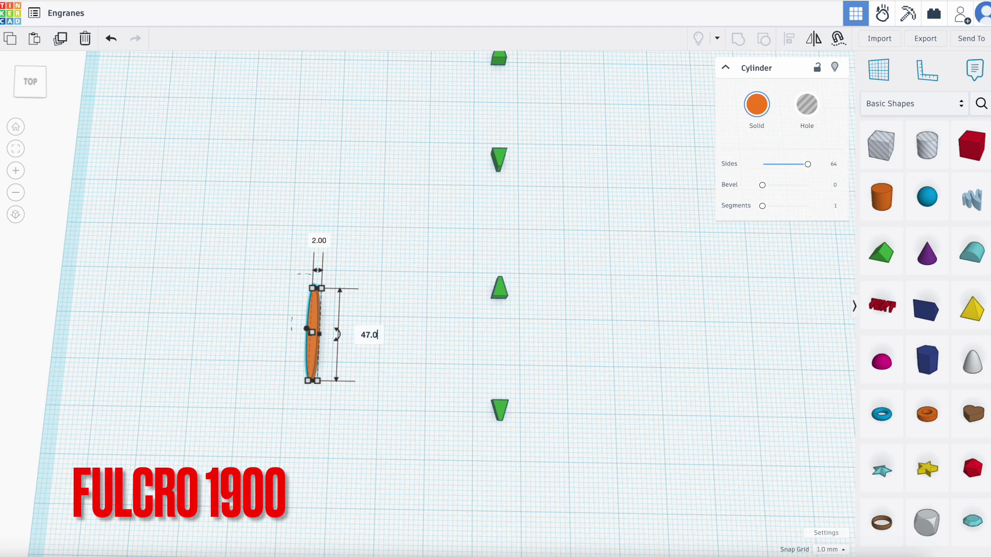
type("7.74")
key("Return")
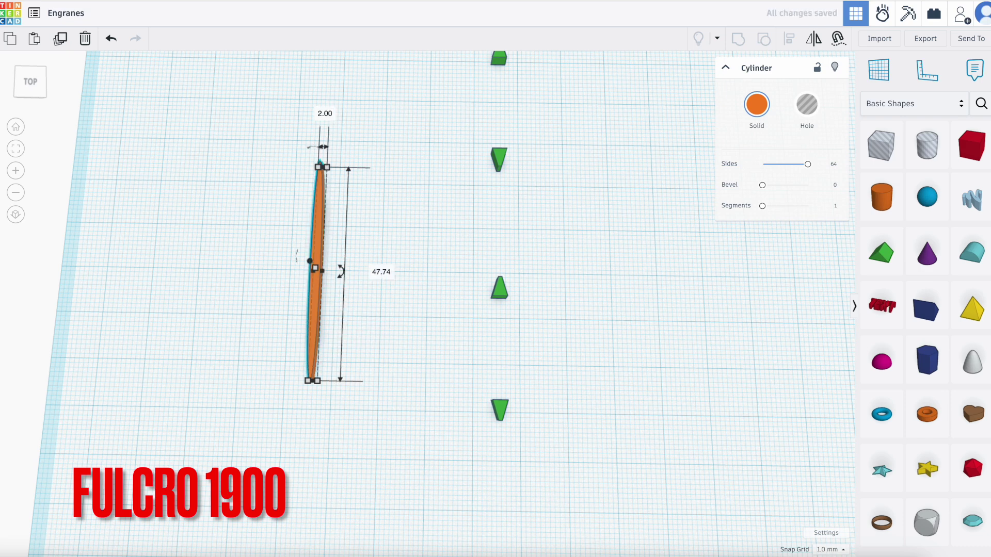
left_click(348, 477)
Align the narrow cylinder and the front tooth on their widthwise centers and flush at their front edges
right_click_drag(348, 477, 285, 460)
left_click_drag(285, 357, 530, 482)
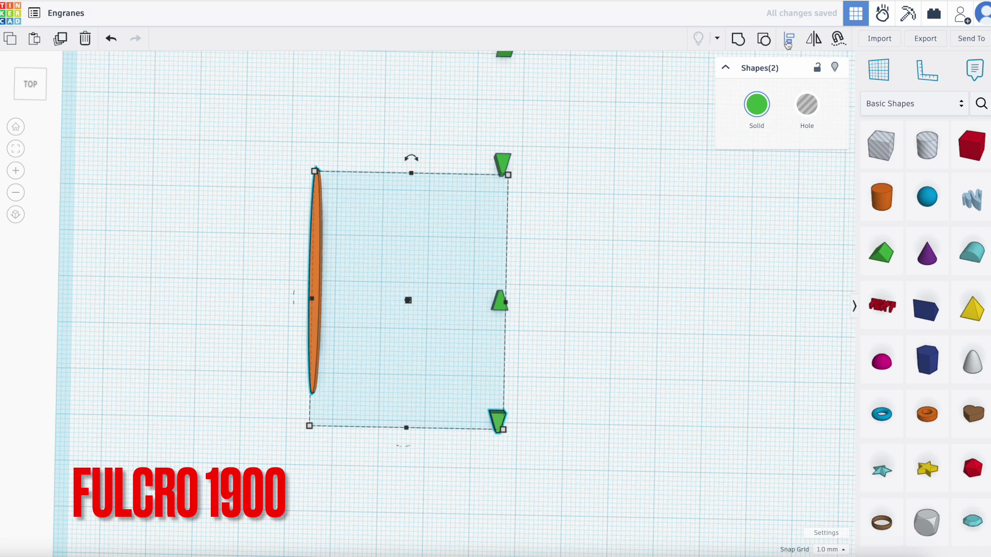
left_click(788, 46)
left_click(406, 442)
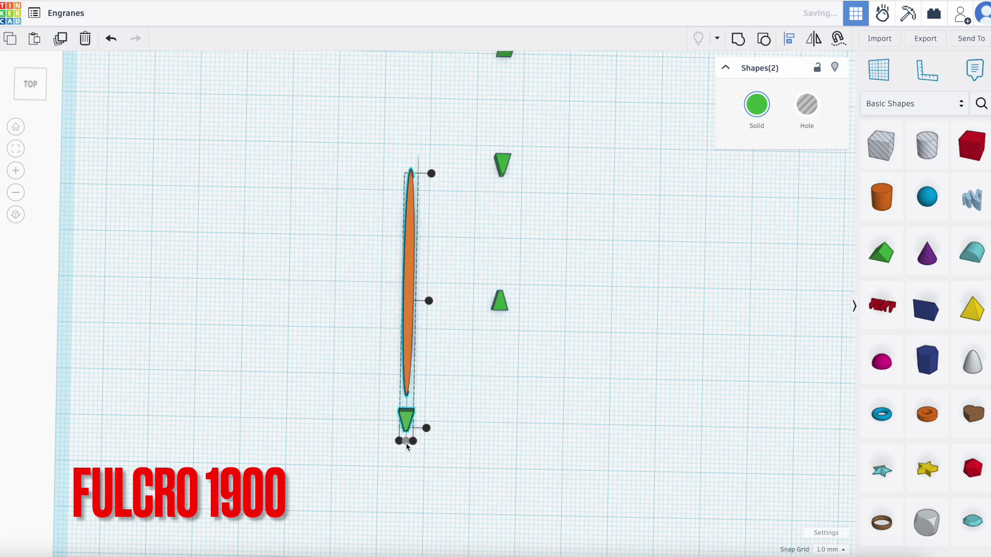
left_click(426, 430)
left_click(358, 409)
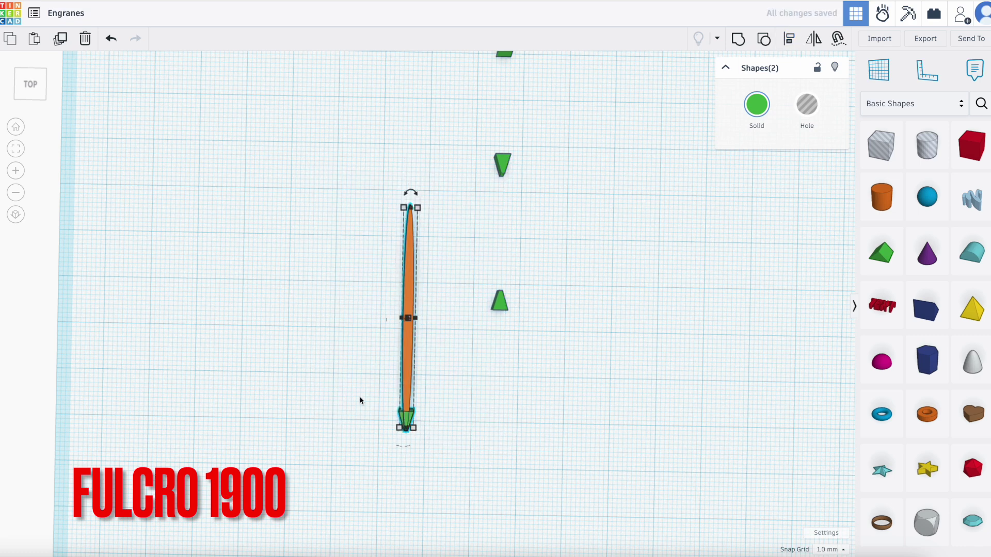
Group the narrow cylinder with the front tooth
left_click(367, 383)
left_click_drag(367, 380, 466, 458)
left_click(738, 39)
left_click(443, 308)
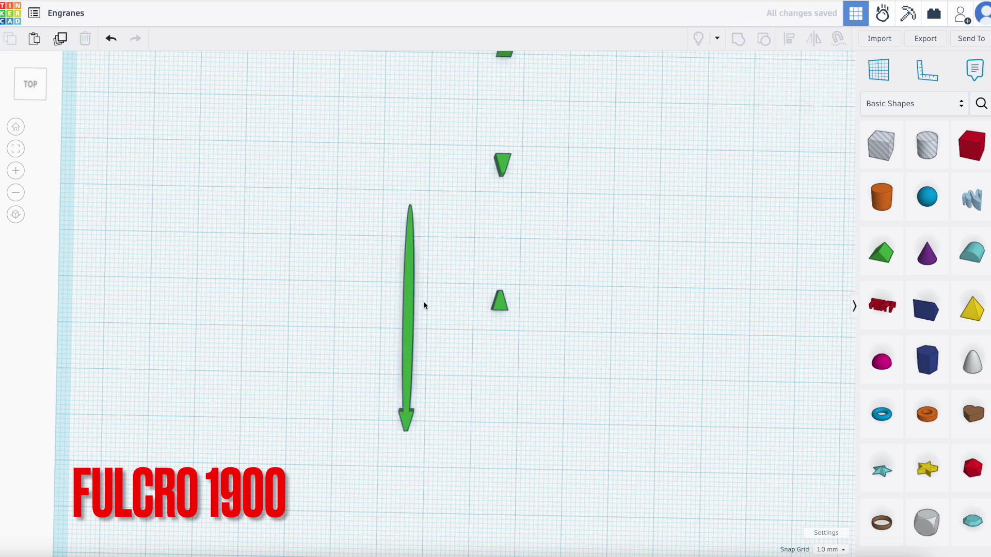
Align the mirrored tooth with the cylinder group, centered widthwise and flush with the group's back end
left_click_drag(377, 256, 529, 334)
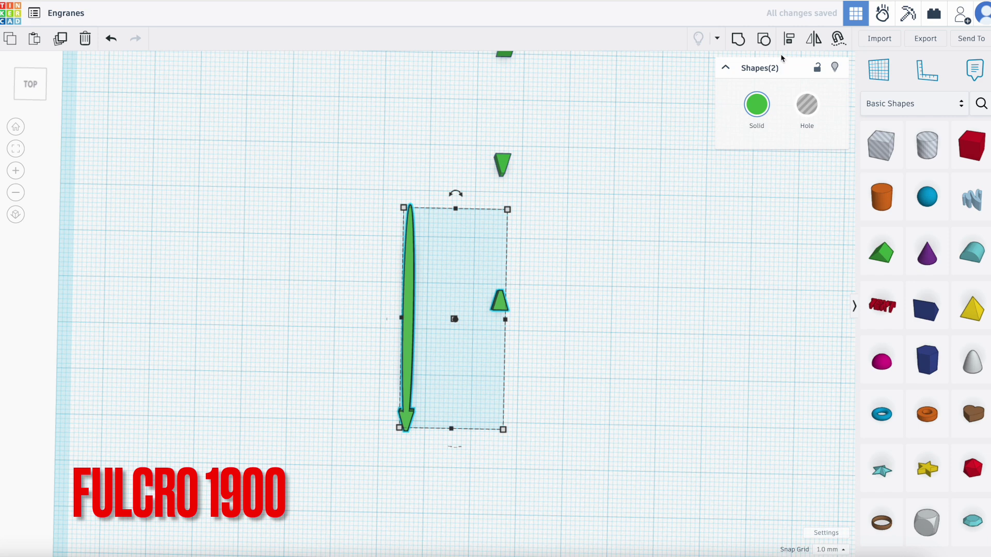
left_click(450, 441)
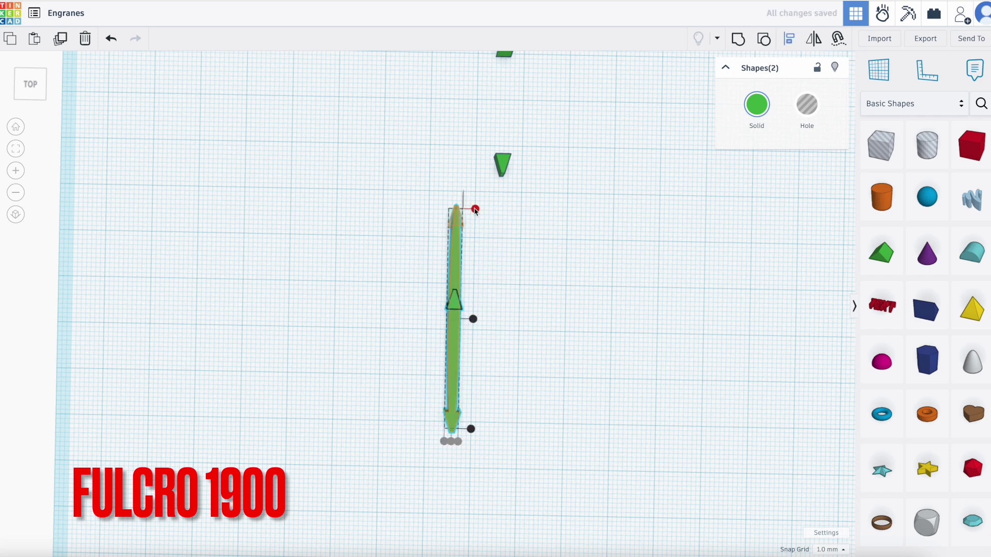
left_click(358, 272)
Ungroup the cylinder and its aligned tooth into separate shapes
left_click(451, 299)
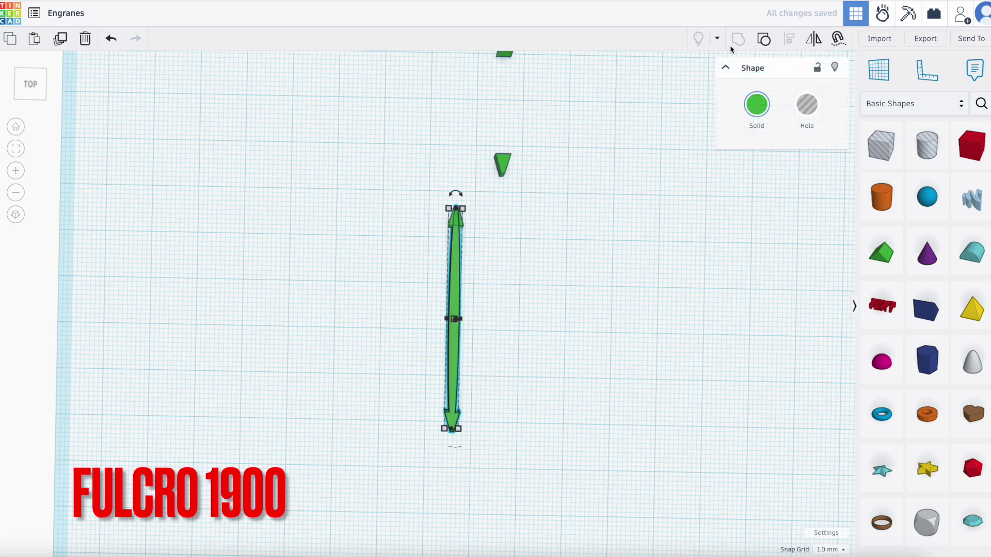
left_click(765, 43)
left_click(471, 305)
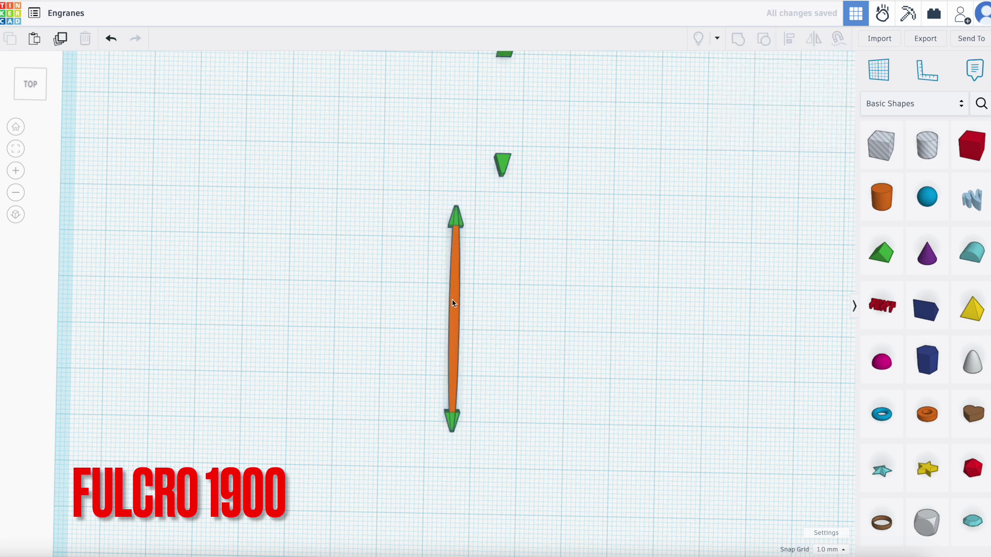
Move the 47.74 mm long cylinder sideways, well clear of the two aligned teeth
left_click(453, 305)
key("shift+Right")
key("shift+Right")
key("shift+Right")
key("shift+Right")
key("shift+Right")
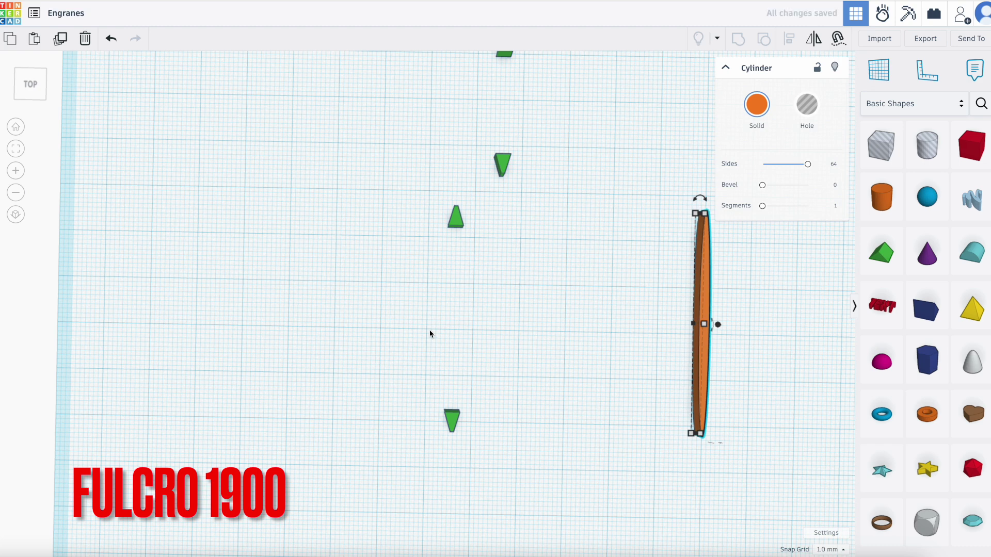
Duplicate the opposing tooth pair and rotate the copy by 7.2° around the pair's center
left_click(430, 331)
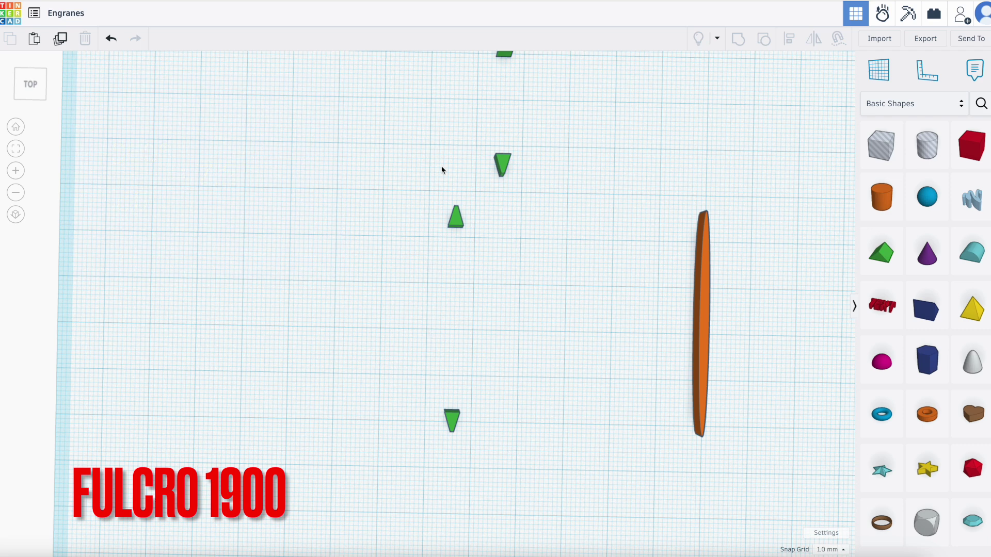
left_click_drag(432, 195, 464, 446)
left_click(60, 39)
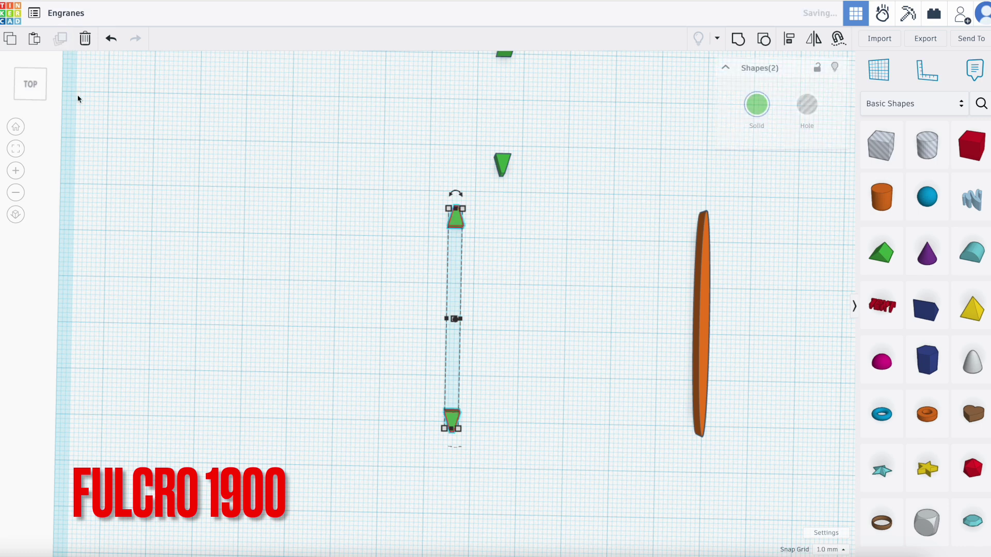
mouse_move(451, 199)
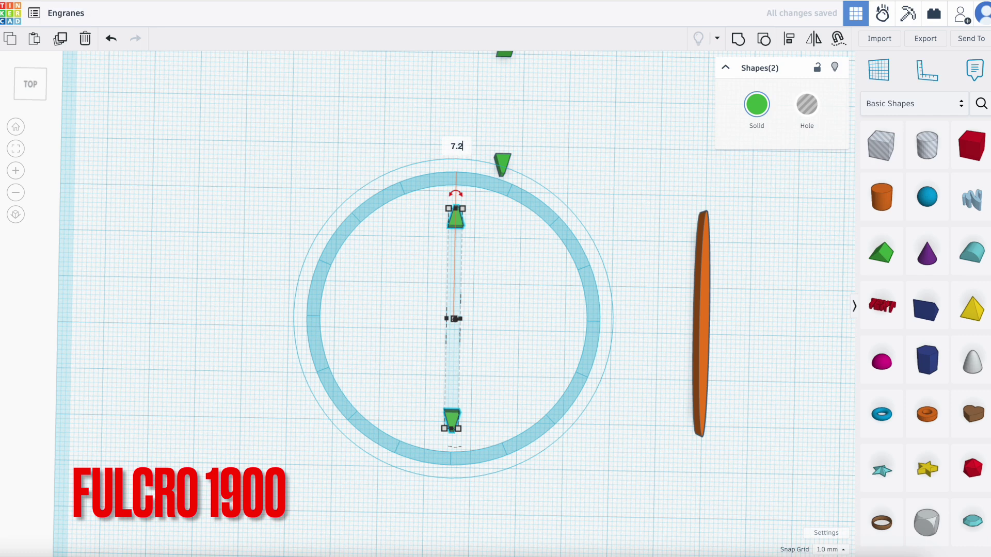
key("Return")
Repeat the rotated duplication of the tooth pair until the teeth form a complete 50-tooth ring
left_click(63, 42)
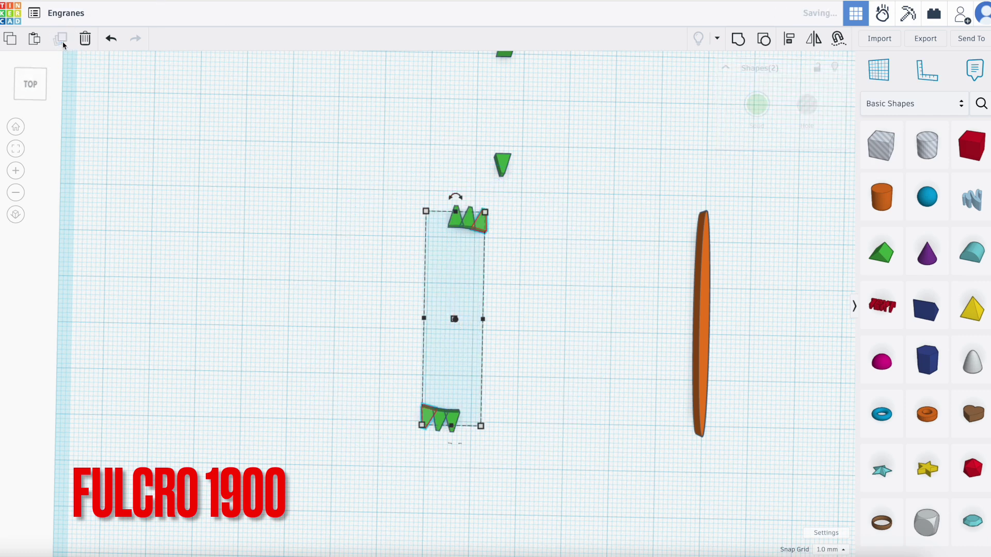
left_click(63, 41)
left_click(63, 42)
left_click(63, 44)
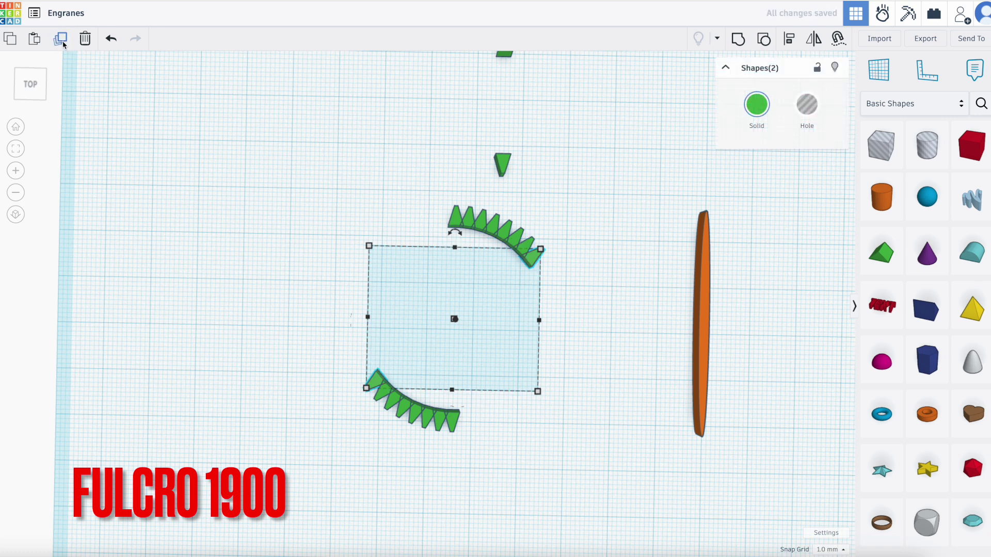
left_click(64, 45)
left_click(64, 44)
left_click(64, 45)
left_click(64, 45)
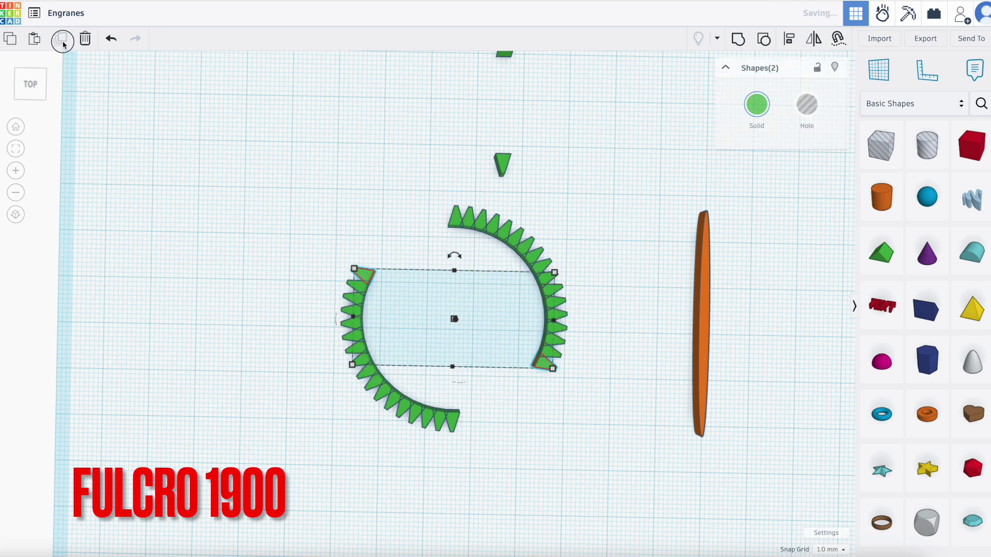
left_click(63, 45)
left_click(63, 45)
left_click(64, 45)
left_click(63, 45)
left_click(62, 45)
Group all the teeth of the circular ring into one shape
left_click(263, 272)
right_click_drag(263, 272, 331, 222)
left_click_drag(332, 210, 570, 442)
left_click(739, 38)
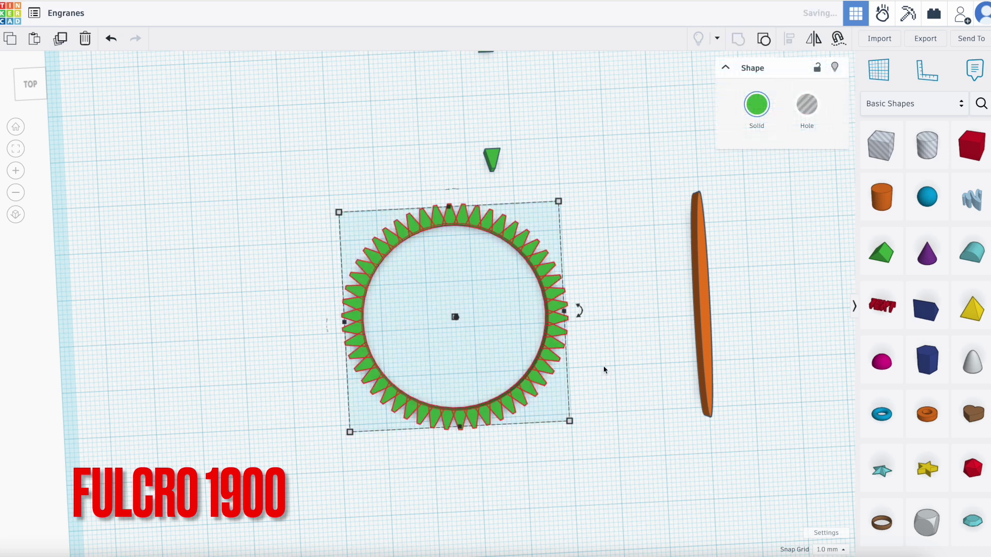
left_click(625, 380)
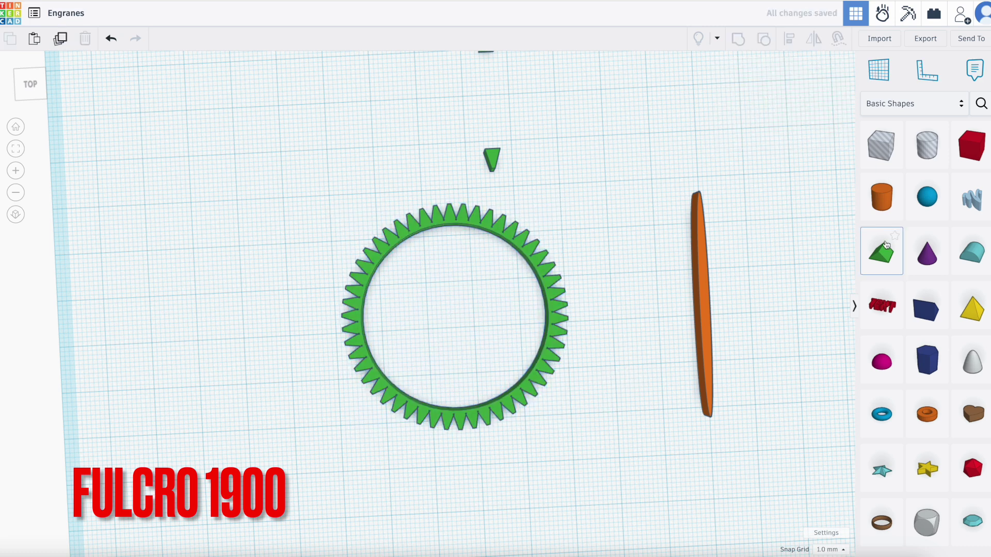
Add a cylinder beside the tooth ring with 64 sides and a height of 3 mm
left_click_drag(881, 196, 242, 328)
right_click_drag(415, 326, 412, 289)
left_click_drag(770, 165, 807, 164)
left_click(233, 262)
left_click(300, 280)
key("Return")
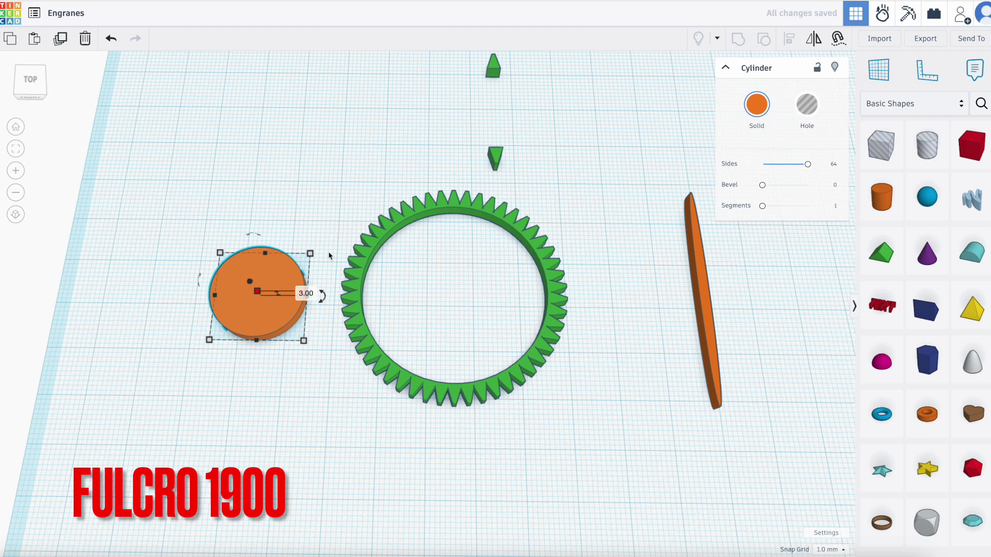
Set both the width and the length of the new cylinder to 43.74 mm
left_click(270, 208)
key("Left")
key("Delete")
key("Delete")
type("43.")
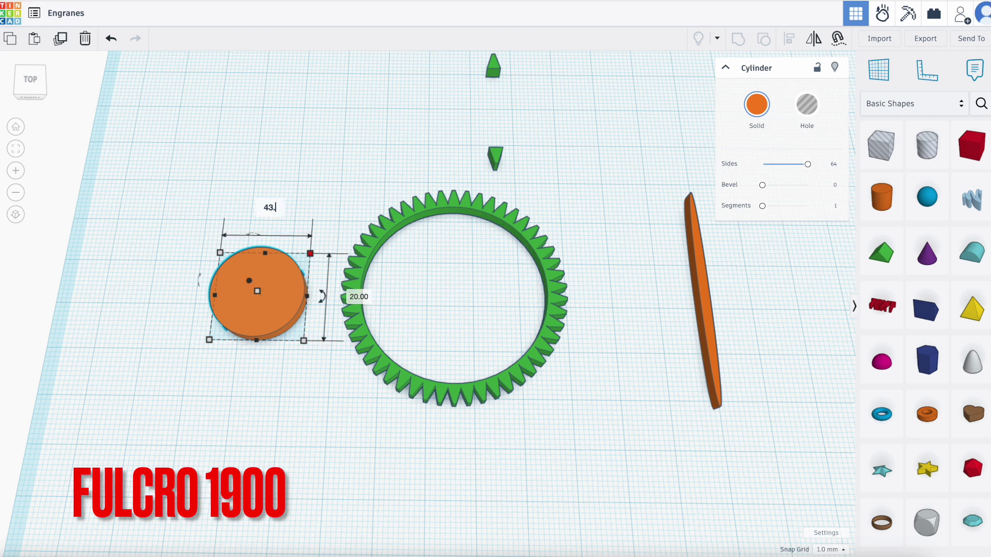
type("74")
key("Return")
left_click(474, 298)
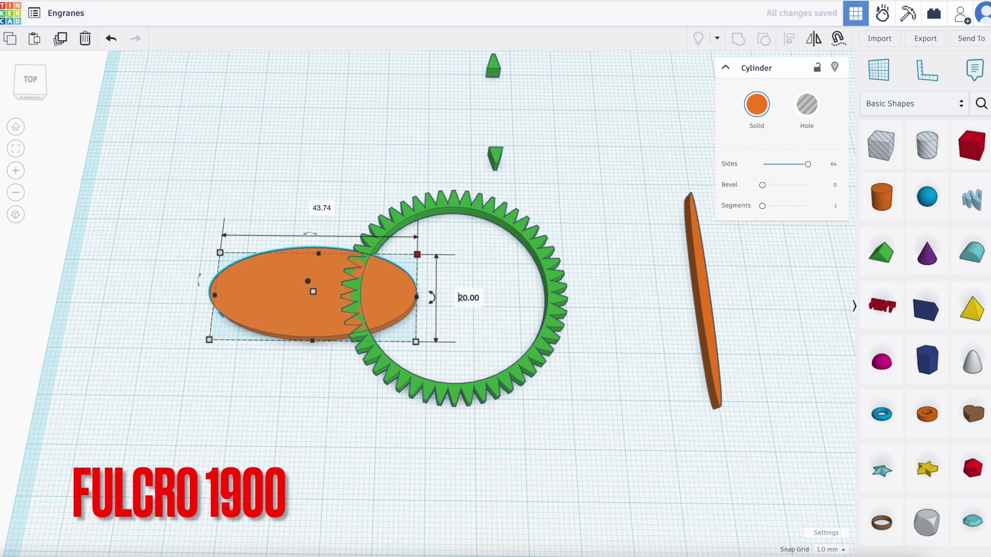
type("43")
type("74")
key("Return")
left_click(270, 409)
right_click_drag(270, 409, 260, 442)
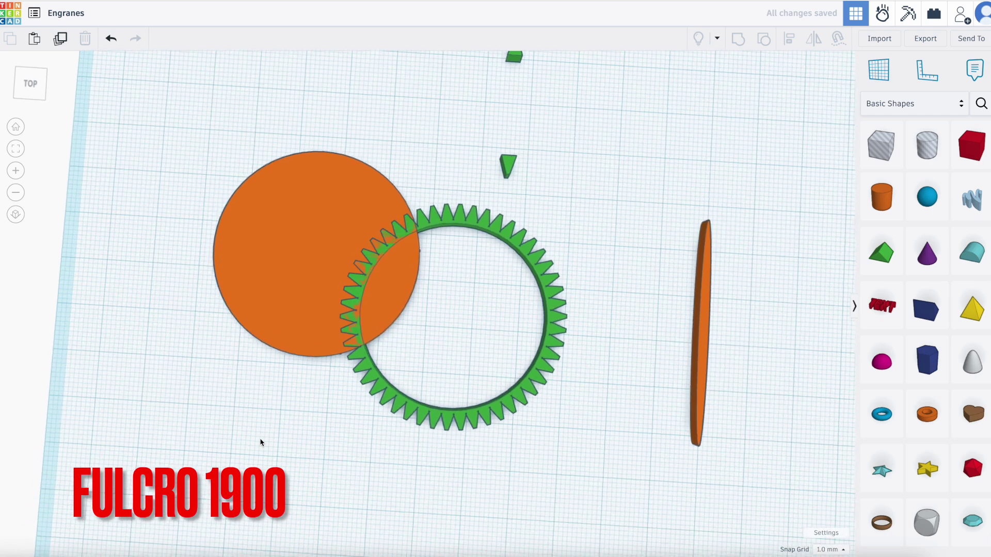
Align the round cylinder and the tooth ring so they are centered in both width and length
left_click_drag(199, 272, 493, 457)
key("l")
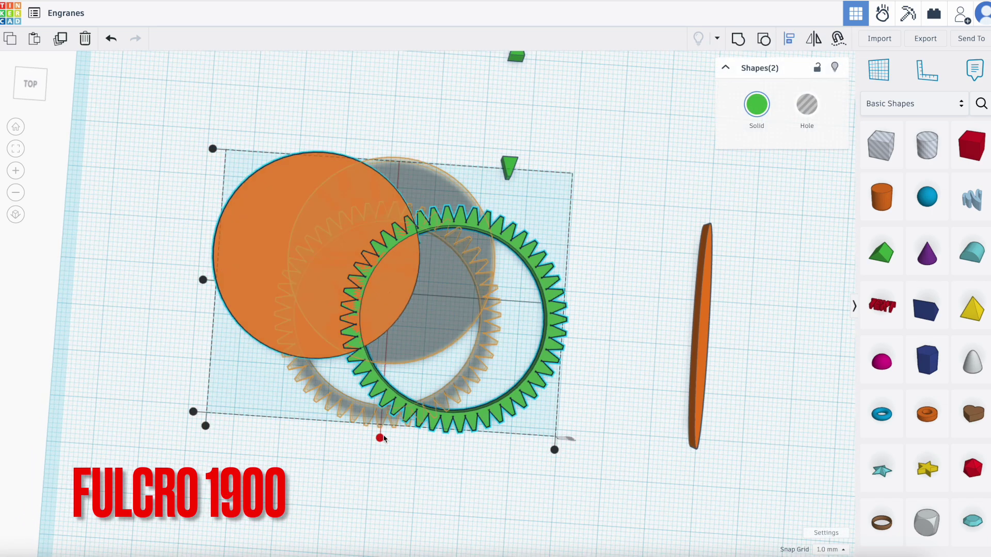
left_click(381, 437)
left_click(267, 284)
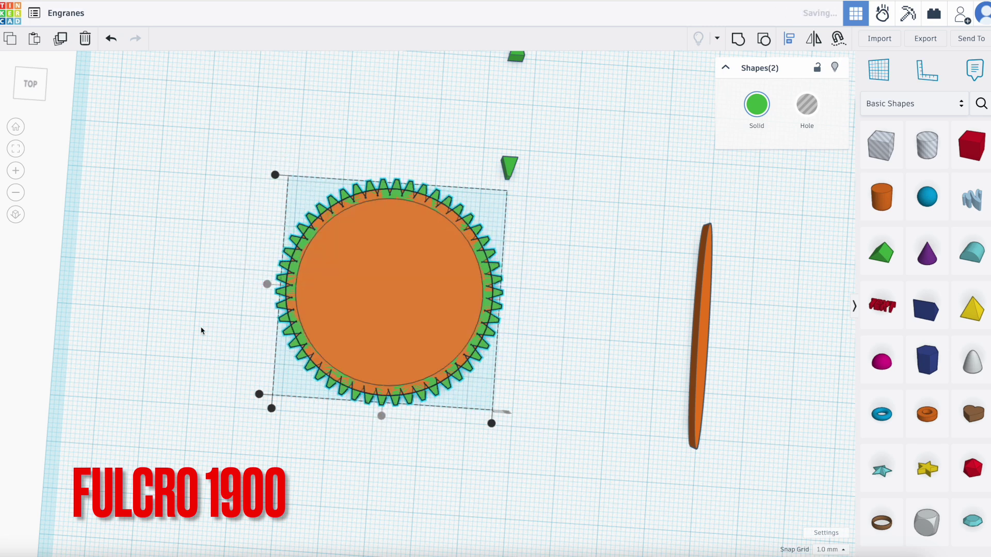
left_click(232, 301)
Group the disc with the tooth ring and color the resulting gear yellow
left_click_drag(258, 242, 548, 416)
left_click(738, 40)
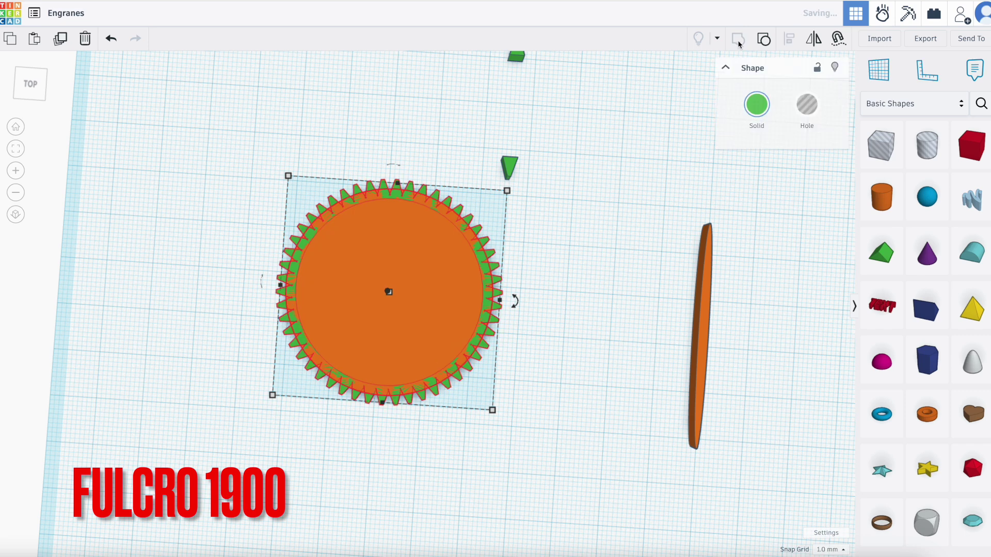
left_click(757, 105)
left_click(686, 218)
left_click(557, 329)
Move the yellow gear about 25 mm to the left, away from the middle of the workplane
left_click(429, 310)
key("Left")
key("Left")
key("Left")
key("Left")
key("Left")
key("Left")
key("Left")
key("Left")
key("Left")
key("Left")
key("Left")
key("Left")
key("Left")
key("Left")
key("Left")
key("Left")
key("Left")
key("Left")
key("Left")
key("Left")
key("Left")
key("Left")
key("Left")
key("Left")
key("Left")
left_click(580, 265)
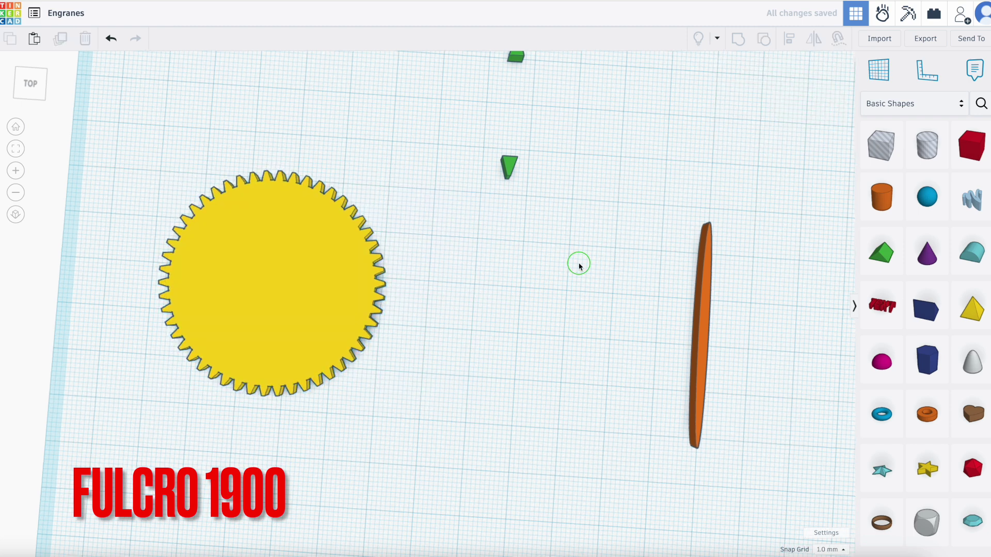
Move the spare pair of opposing teeth forward into the open area between the gear and the narrow cylinder
right_click_drag(580, 265, 567, 227)
left_click_drag(480, 57, 523, 165)
key("shift+Down")
key("shift+Down")
key("shift+Down")
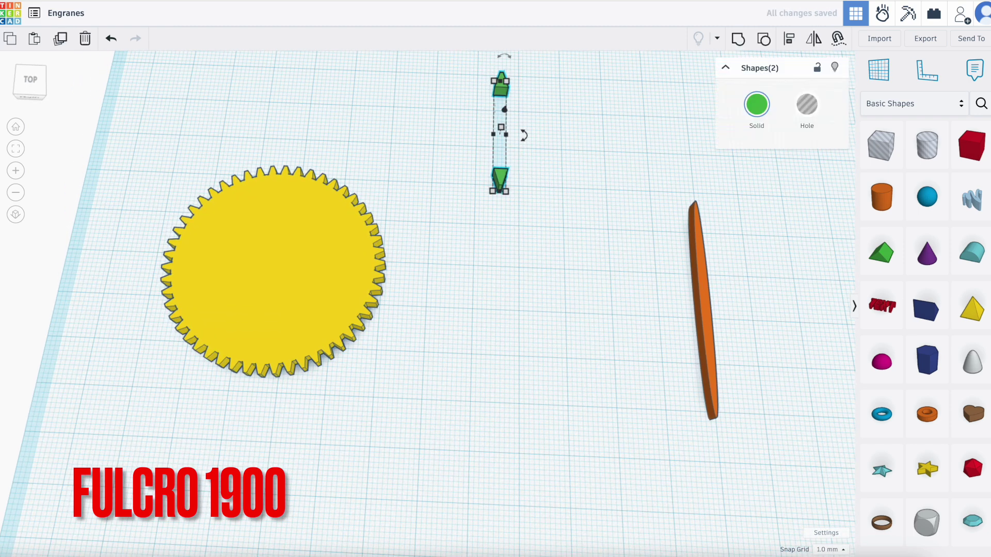
key("Down")
key("Down")
key("Down")
key("Down")
key("Down")
key("Down")
key("Down")
key("Down")
key("Down")
key("Down")
key("Down")
key("Down")
key("Down")
key("Down")
key("Down")
key("Down")
key("Down")
key("Down")
key("Down")
key("Down")
right_click_drag(464, 443, 459, 454)
left_click(459, 455)
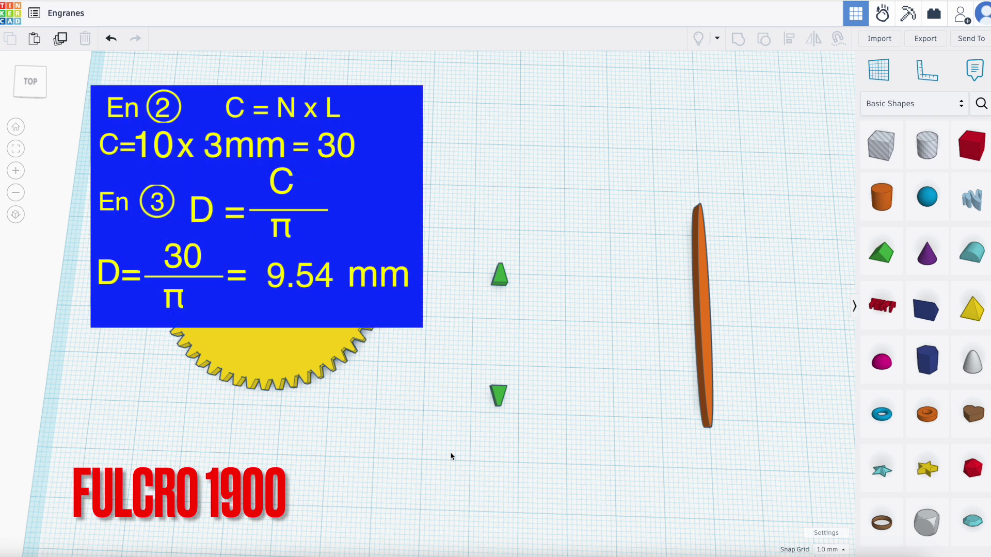
Set the narrow cylinder's length to 9.54 mm for the 10-tooth gear
left_click(703, 303)
left_click(694, 210)
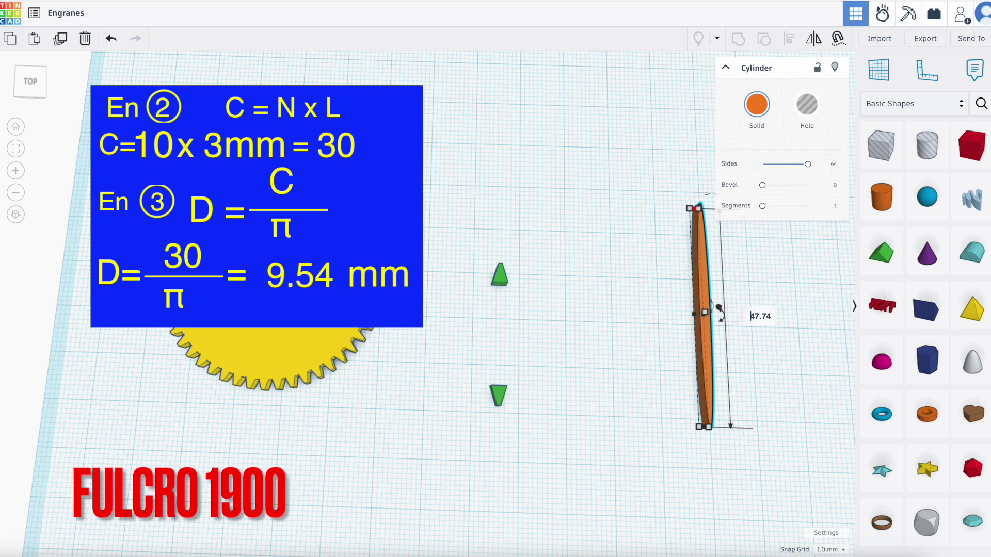
key("BackSpace")
key("BackSpace")
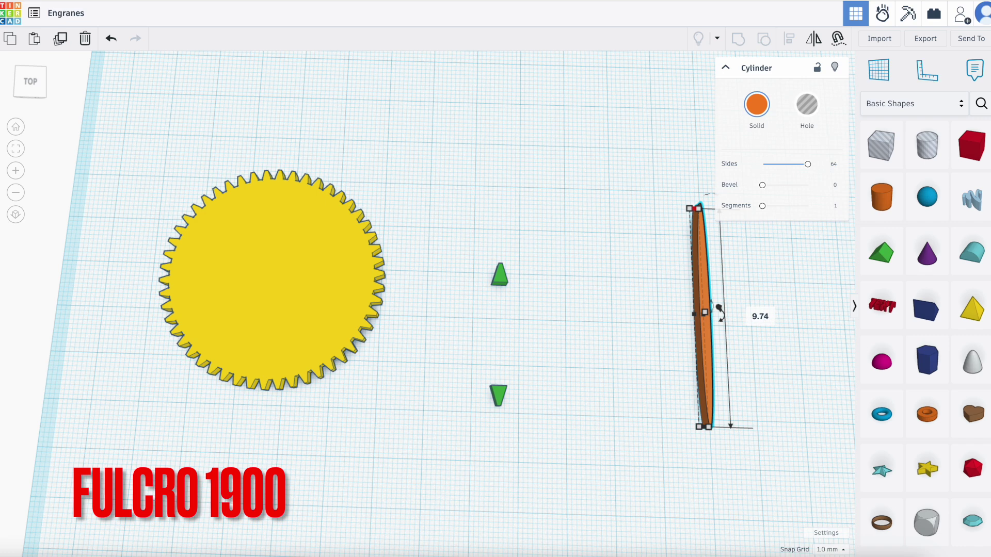
key("Return")
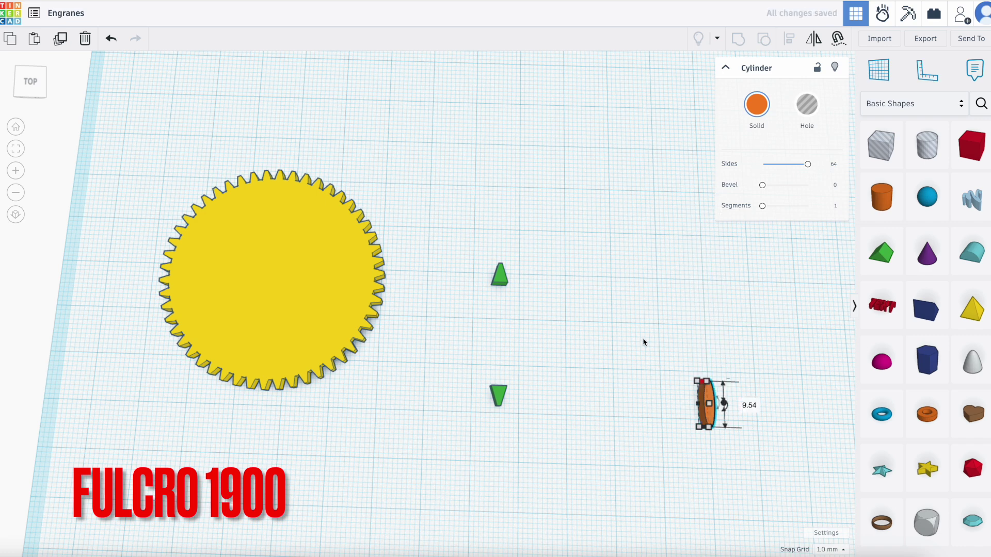
Align the front spare tooth with the shortened cylinder, centered widthwise and flush with its front end
left_click(561, 379)
left_click_drag(462, 347, 728, 462)
left_click(789, 40)
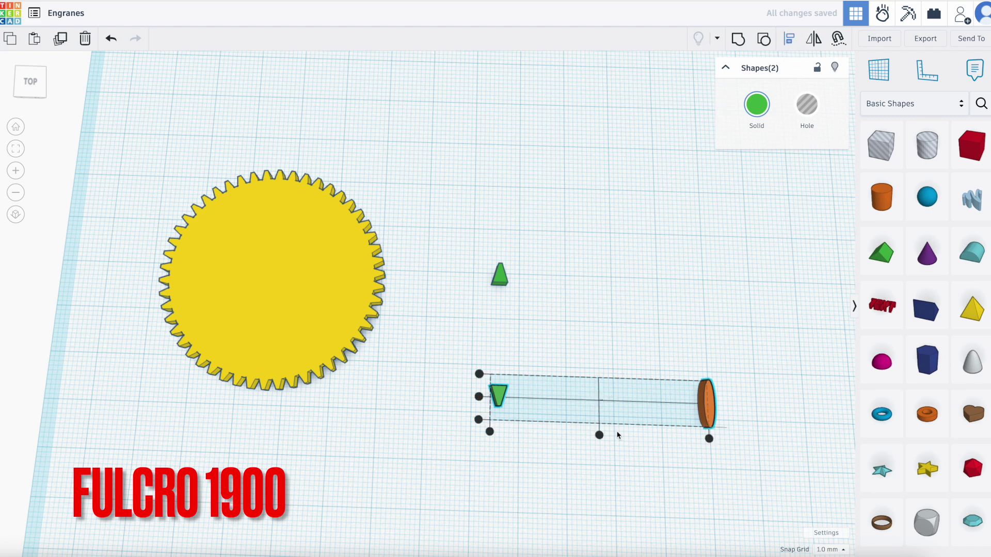
left_click(599, 435)
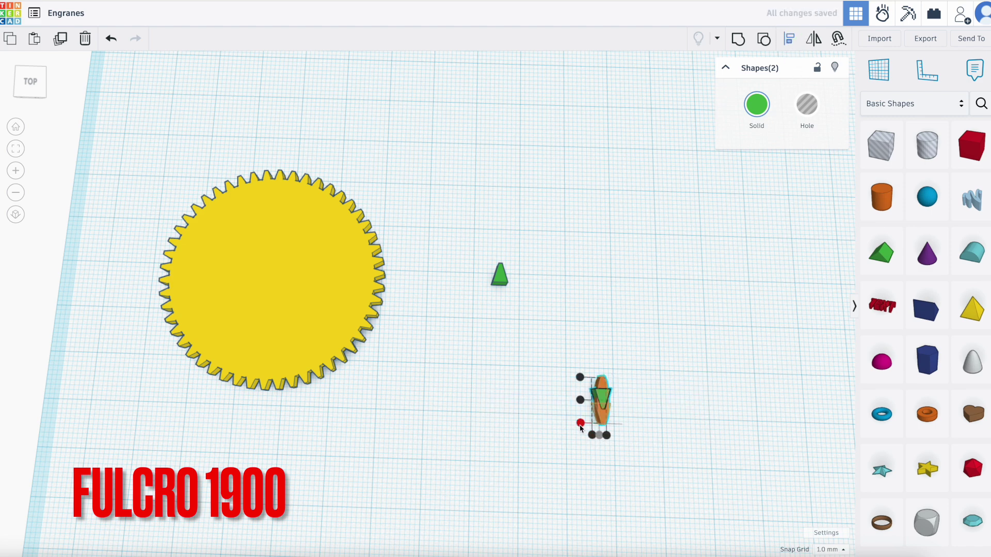
left_click(682, 399)
scroll(679, 391, "up", 3)
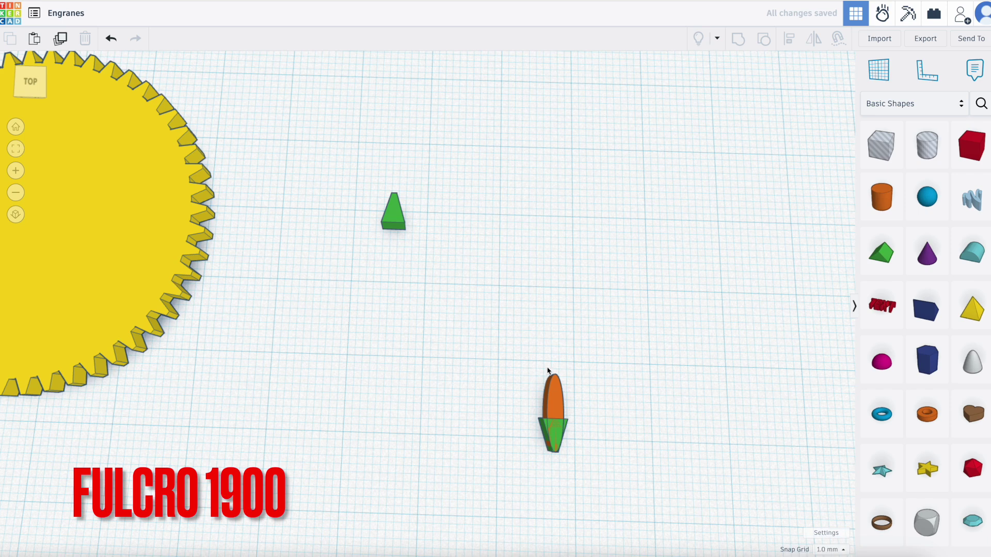
Group the shortened cylinder with the front tooth
left_click_drag(552, 462, 576, 461)
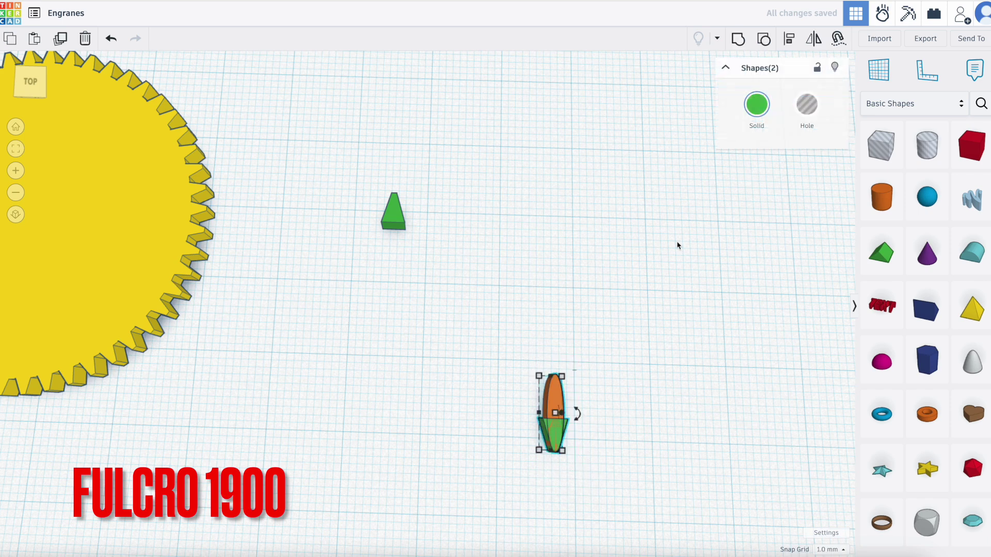
left_click(738, 39)
left_click(477, 228)
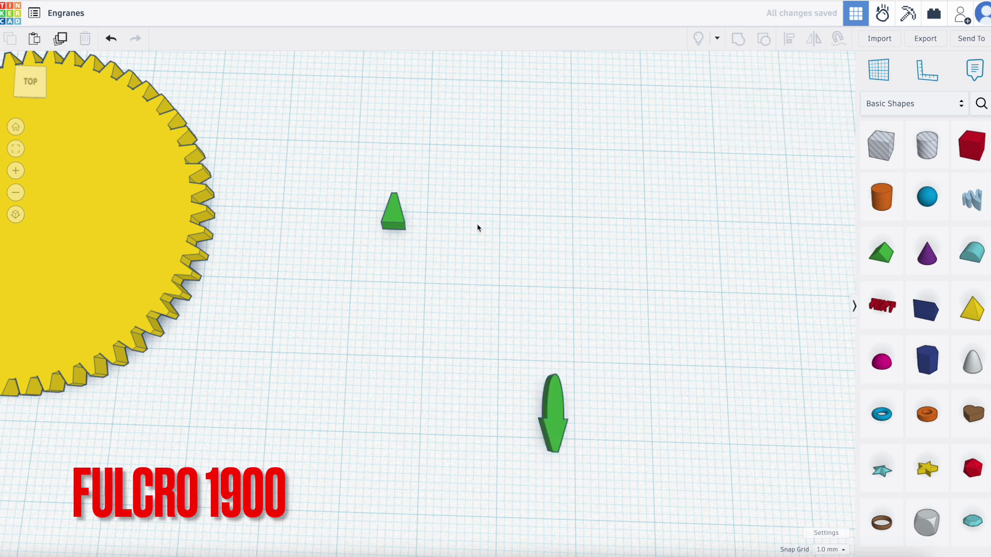
Align the back spare tooth with the short cylinder group, centered widthwise and flush at the back end
left_click_drag(364, 183, 593, 470)
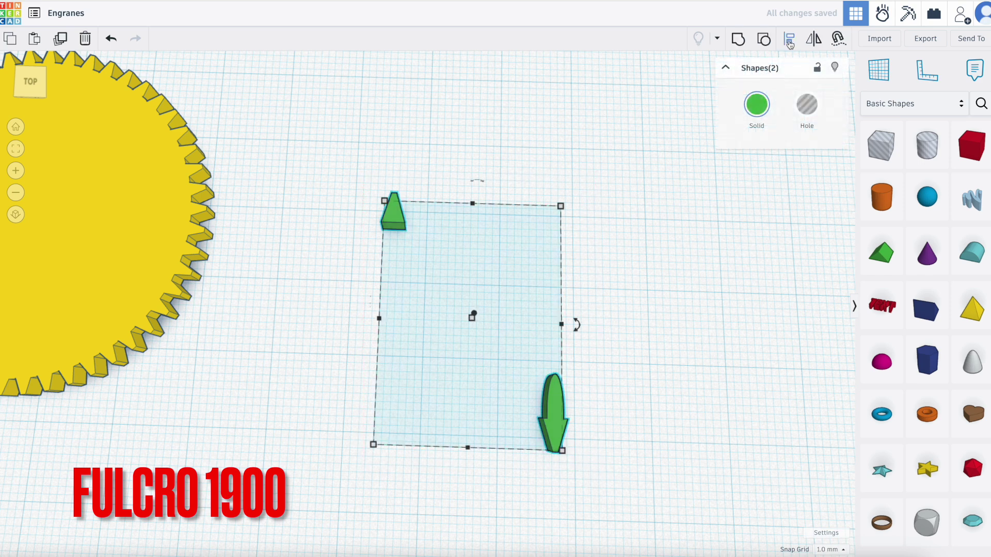
left_click(467, 460)
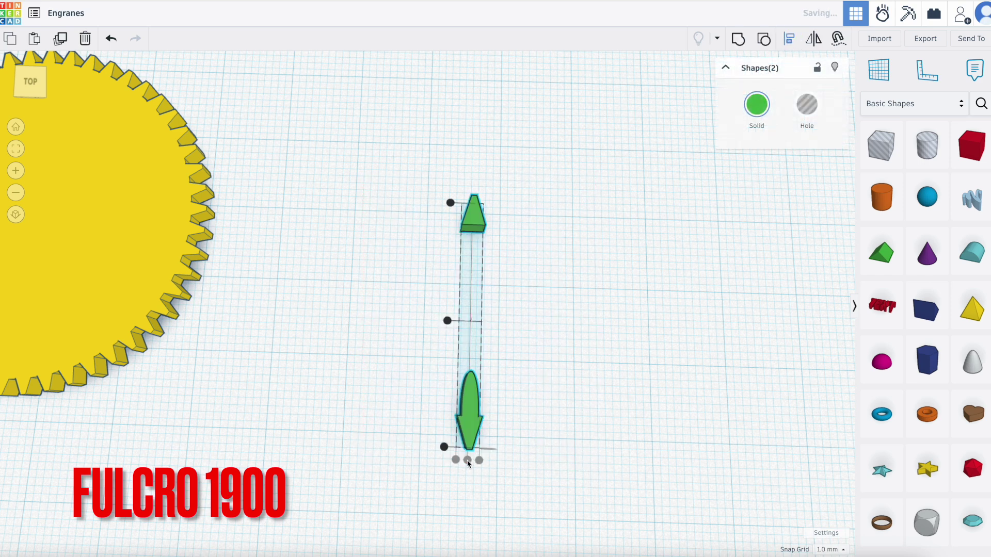
left_click(450, 202)
left_click(393, 202)
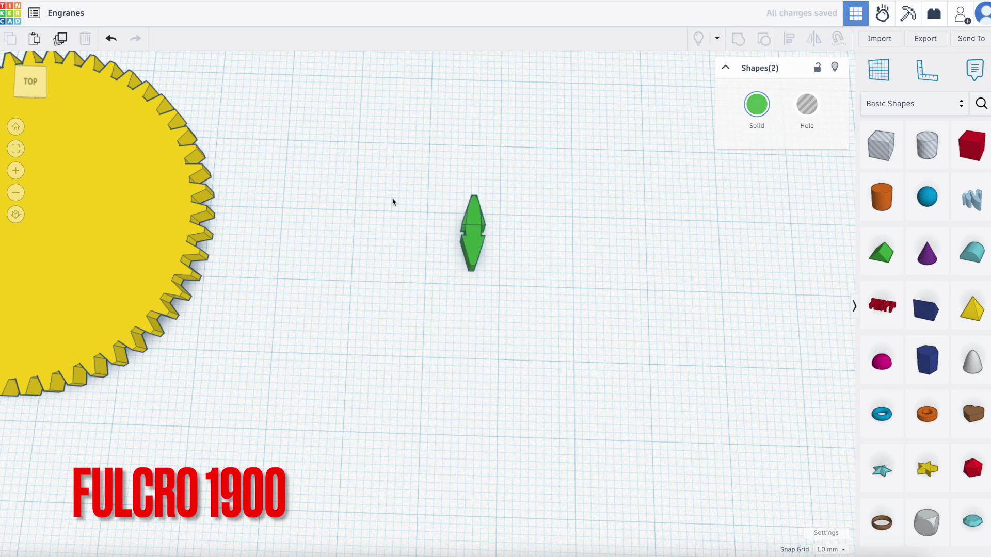
Ungroup the short cylinder and its front tooth into separate shapes
left_click(475, 243)
left_click(764, 39)
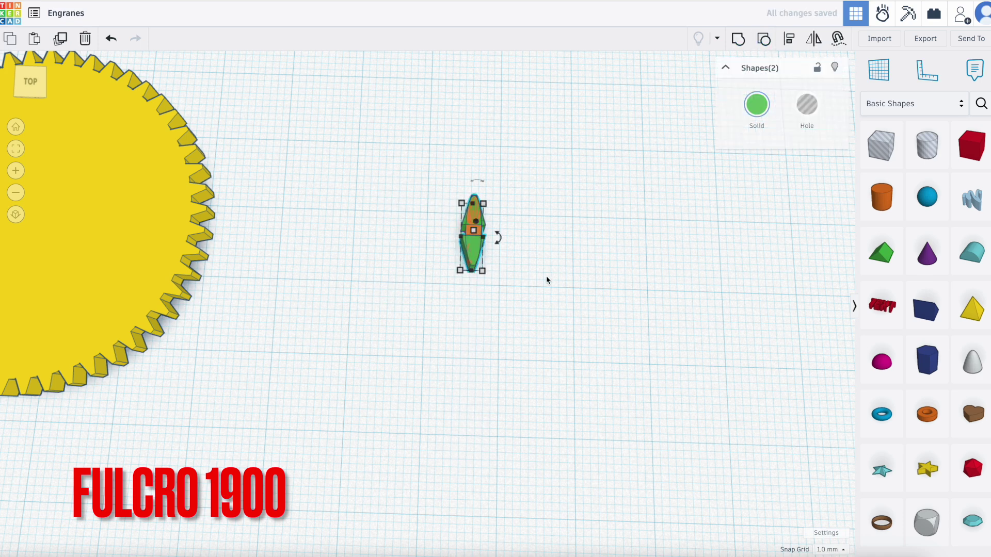
left_click(546, 278)
Move the 9.54 mm cylinder about 20 mm to the right, clear of the two opposing teeth
left_click(474, 234)
key("Right")
key("Right")
key("Right")
key("Right")
key("Right")
key("Right")
key("Right")
key("Right")
key("Right")
key("Right")
key("Right")
key("Right")
key("Right")
key("Right")
key("Right")
key("Right")
key("Right")
key("Right")
key("Right")
key("Right")
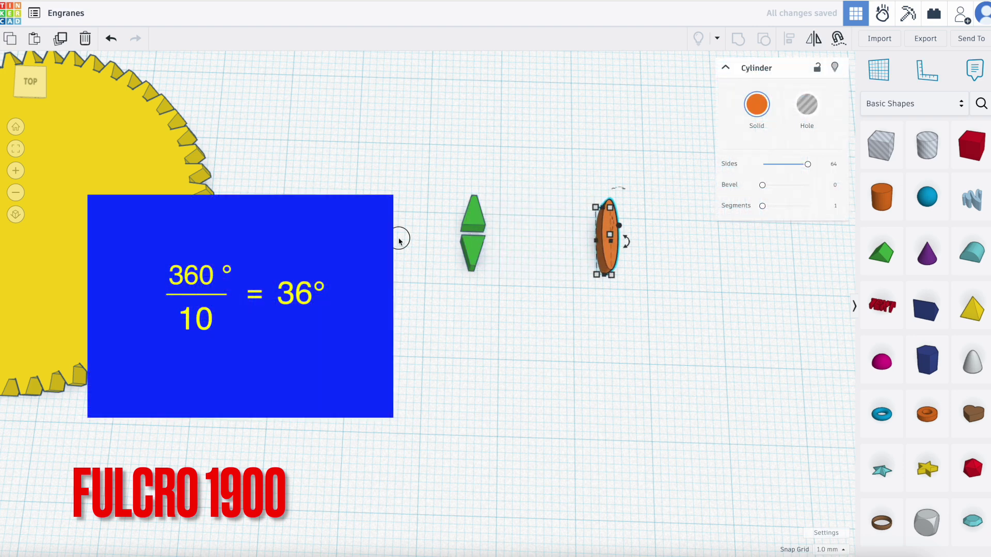
Duplicate the closely spaced tooth pair and rotate the copy by 36° around the pair's center
left_click(442, 185)
left_click_drag(442, 186, 489, 299)
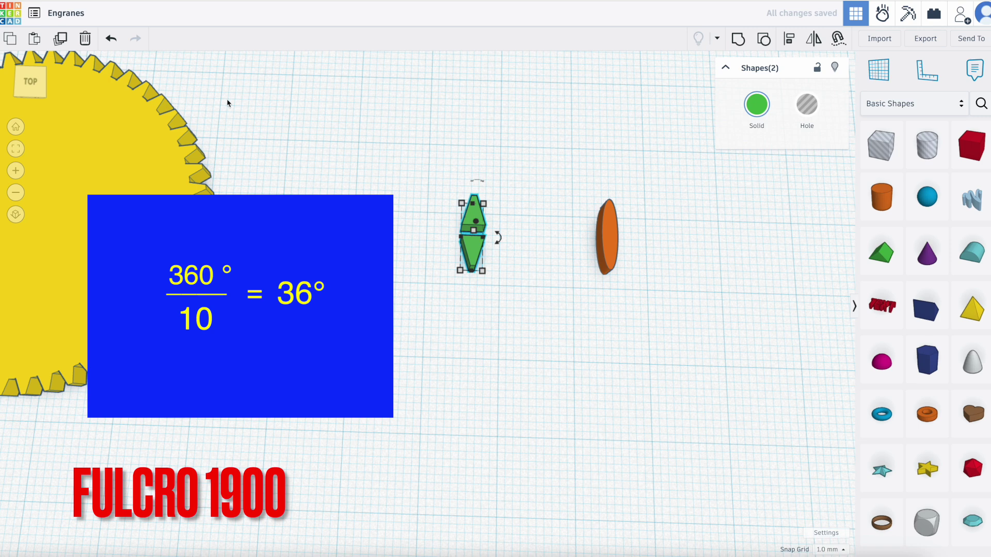
left_click(62, 39)
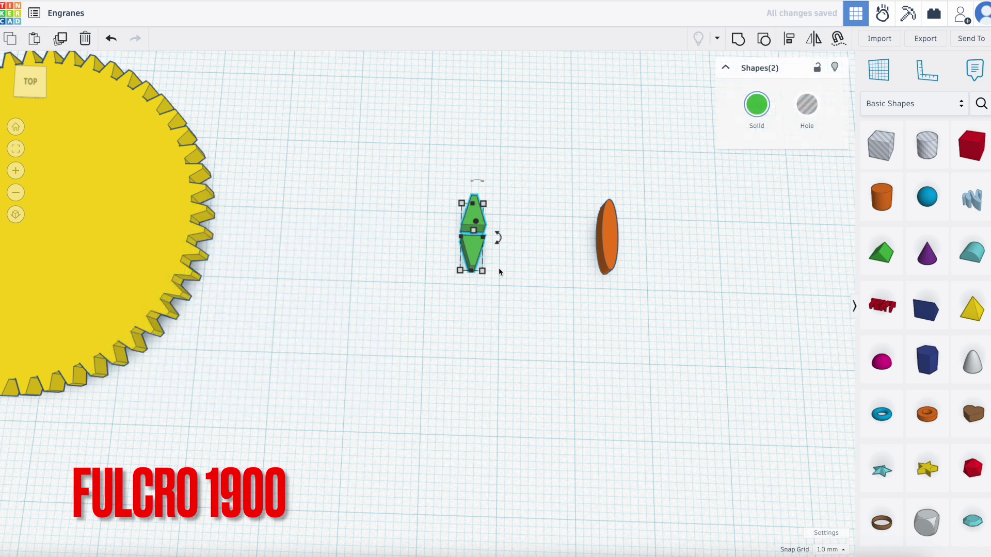
mouse_move(498, 244)
left_click(546, 240)
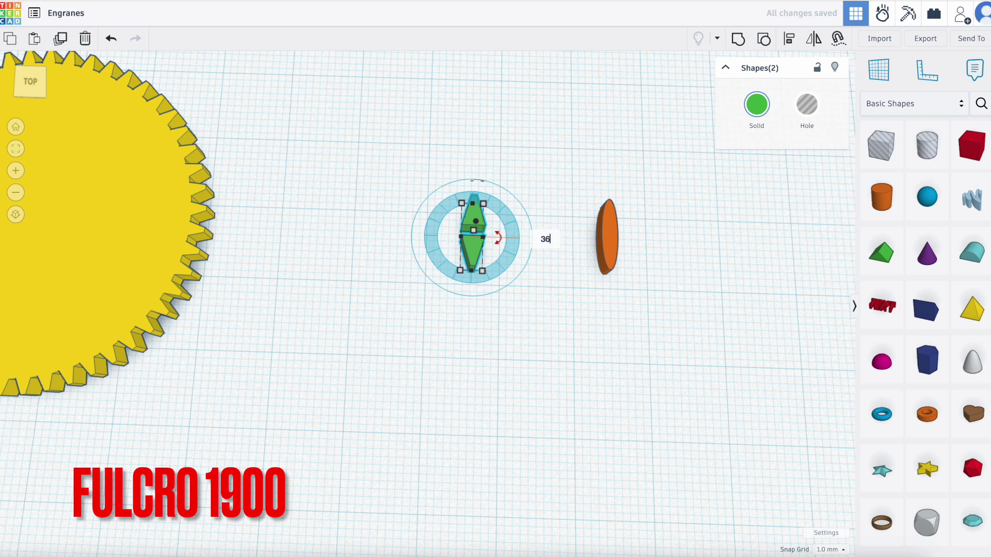
type("36")
key("Return")
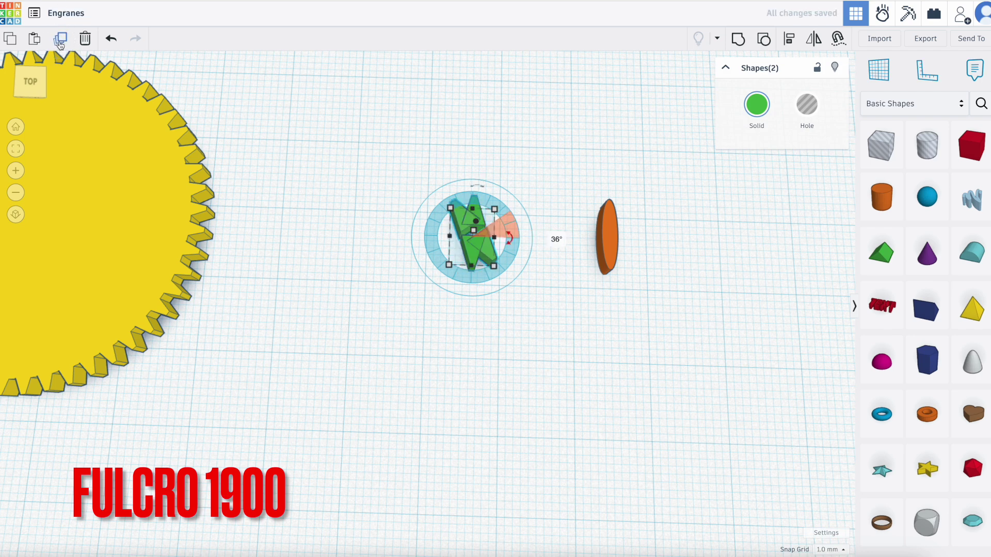
Repeat the 36° rotated duplication of the tooth pair three more times to complete the ten-tooth ring
left_click(60, 39)
left_click(60, 39)
left_click(60, 39)
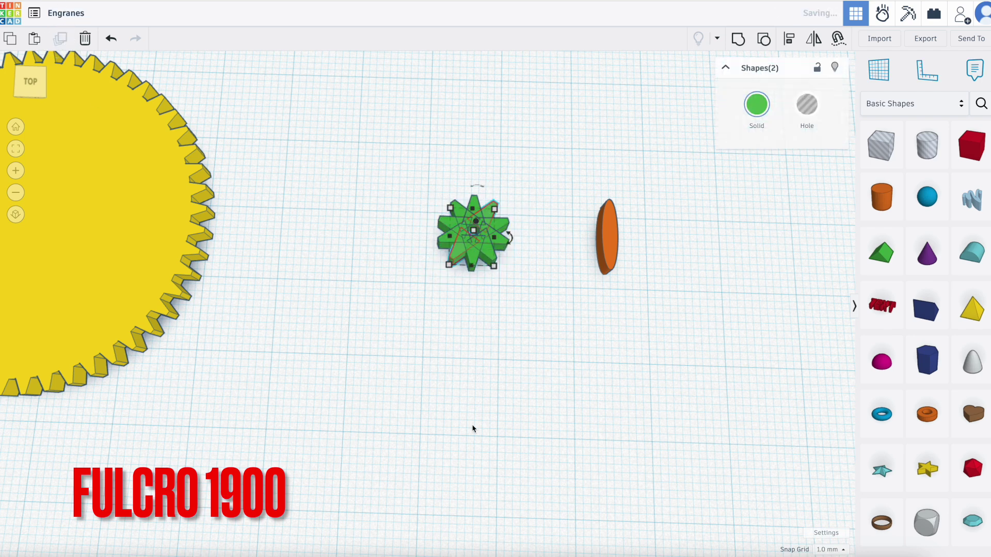
Group all the green teeth of the small ring into one shape
left_click(413, 333)
right_click_drag(422, 323, 425, 315)
left_click_drag(435, 220, 522, 322)
left_click(737, 41)
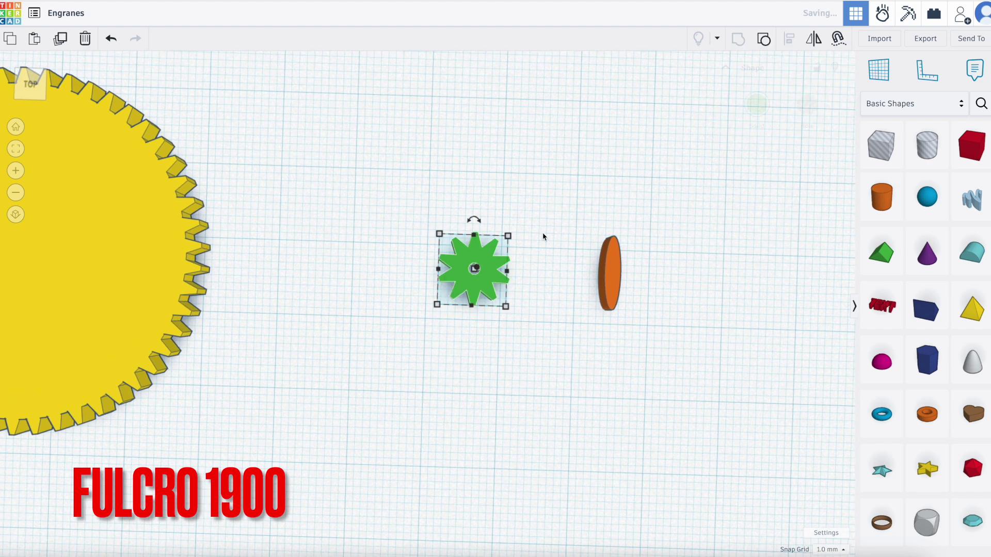
left_click(551, 249)
Set both the length and width of the orange cylinder to 5.54 mm
left_click(615, 275)
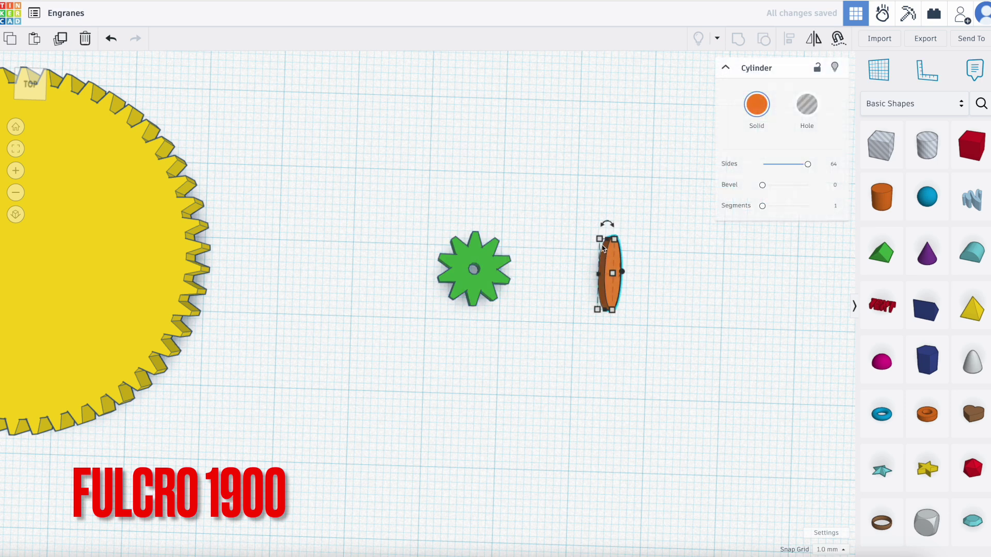
left_click(543, 272)
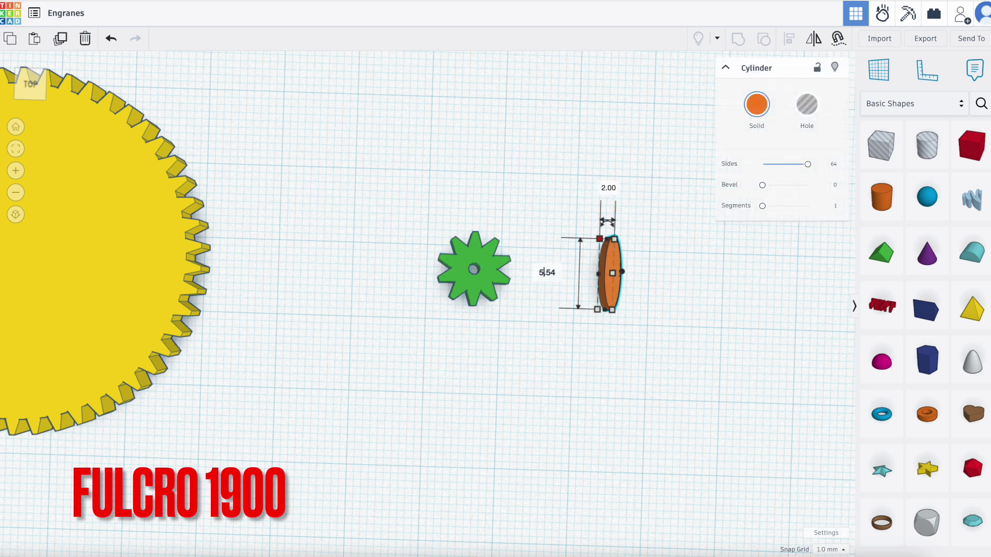
type("5")
key("Tab")
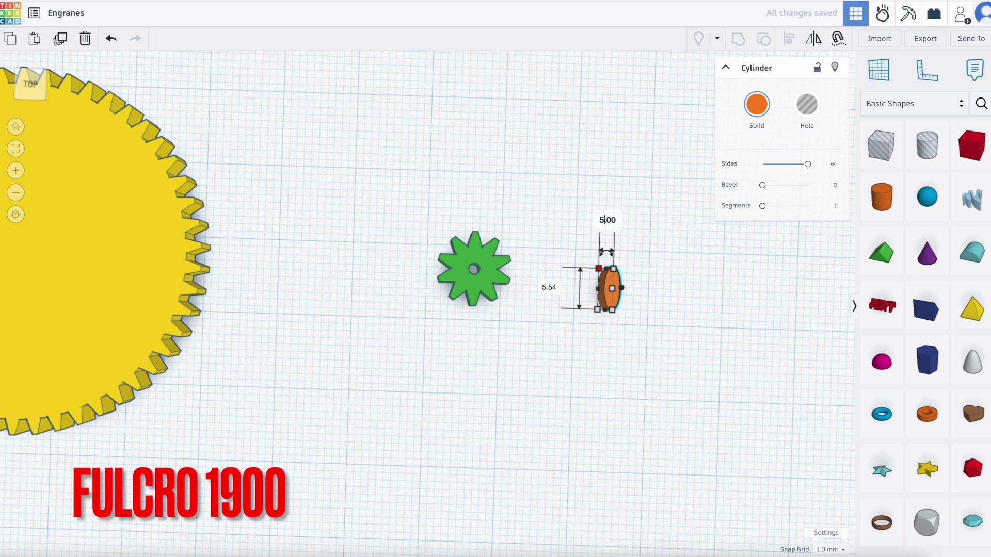
key("Return")
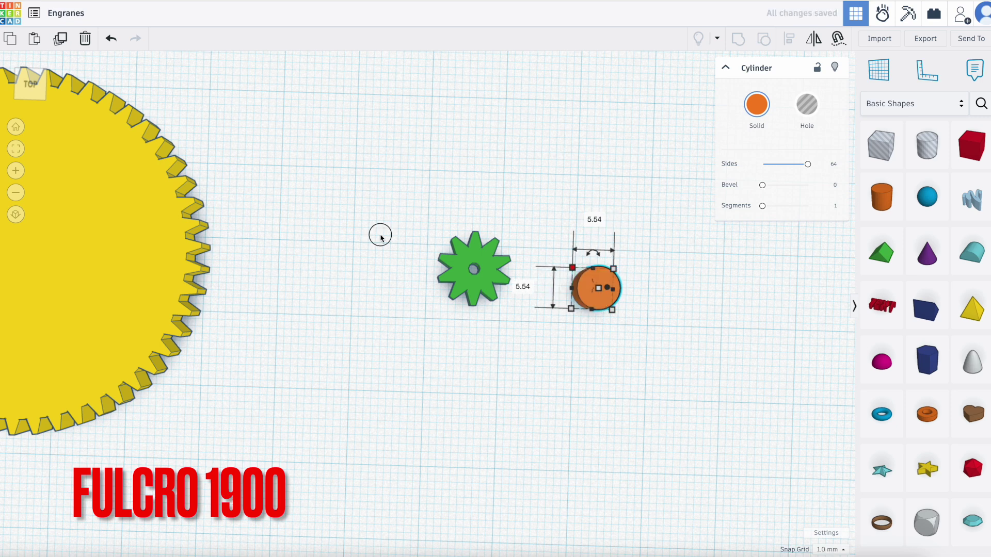
Align the orange cylinder with the green tooth ring, centered in both horizontal directions
left_click(407, 229)
left_click_drag(407, 228, 629, 356)
left_click(789, 39)
left_click(525, 320)
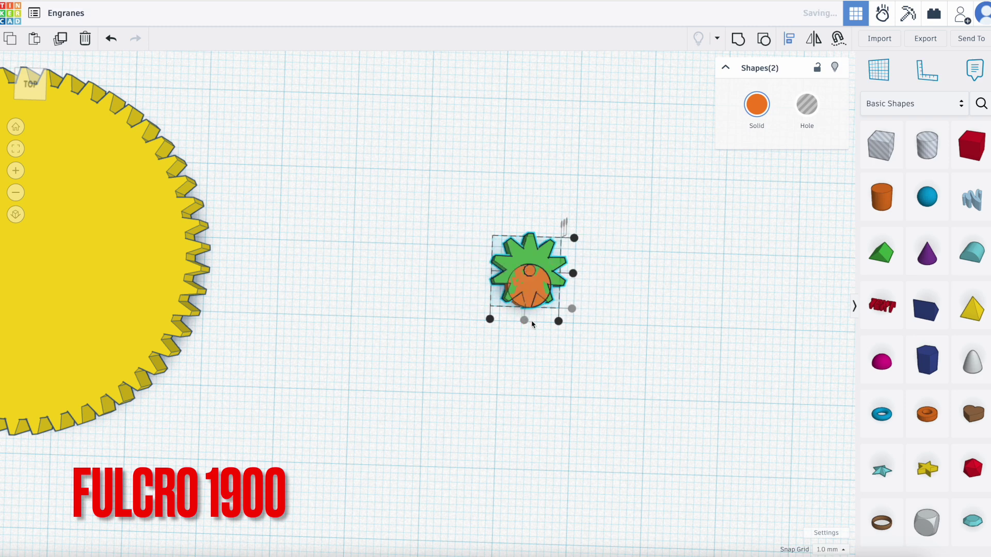
left_click(574, 274)
left_click(490, 230)
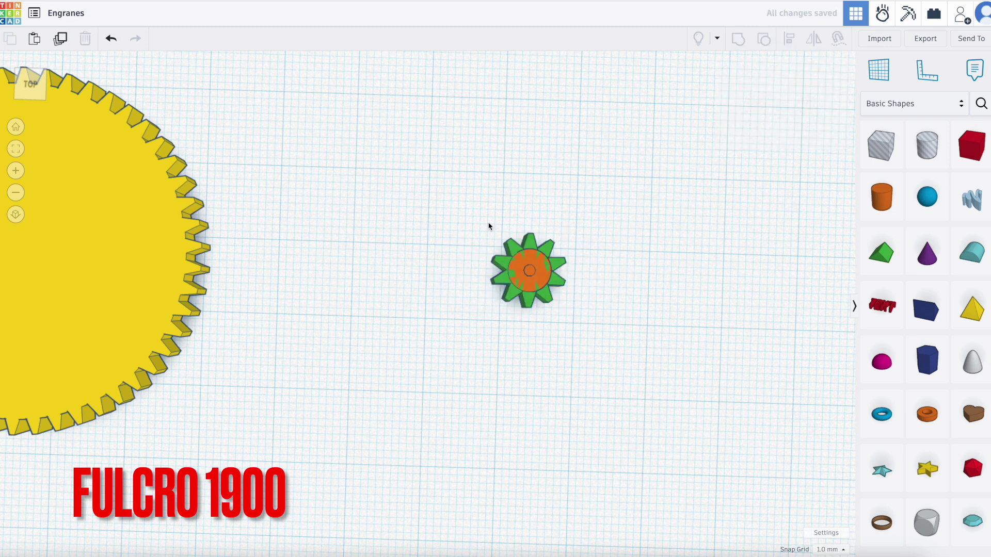
Group the centered orange cylinder and the green tooth ring into one small gear
left_click_drag(488, 282, 596, 319)
left_click(738, 38)
left_click(676, 136)
Change the small gear's solid color to the preset bright green
left_click(527, 270)
scroll(455, 338, "down", 3)
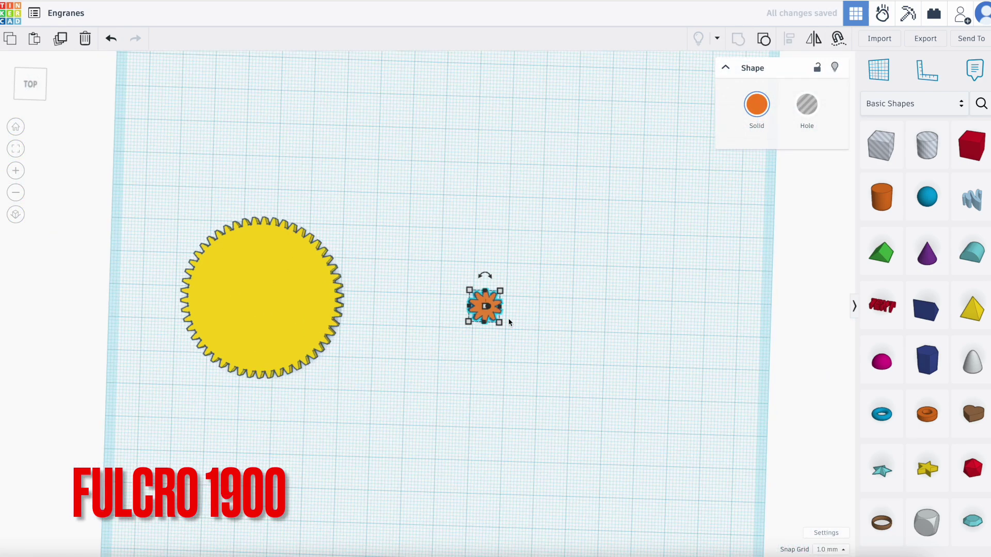
left_click(757, 105)
left_click(705, 214)
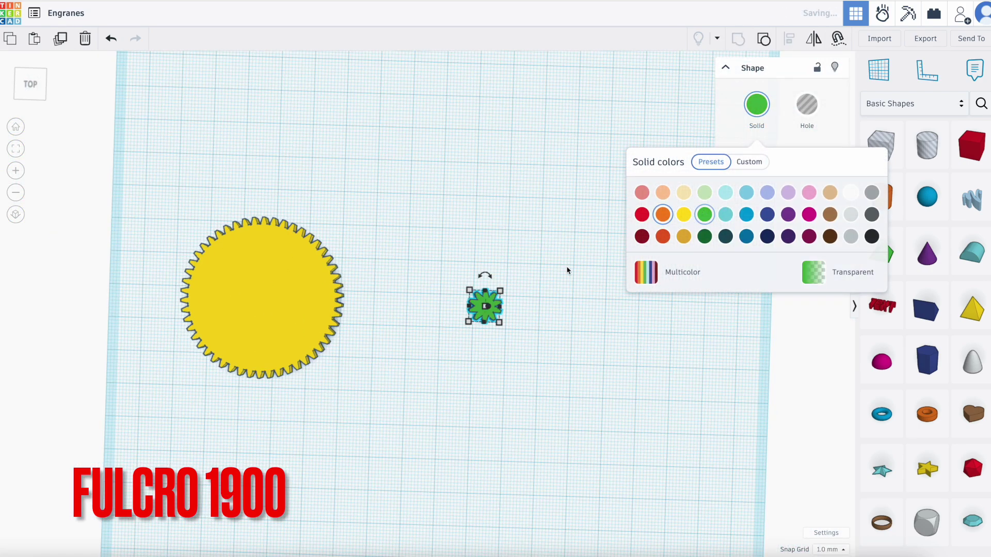
left_click(405, 377)
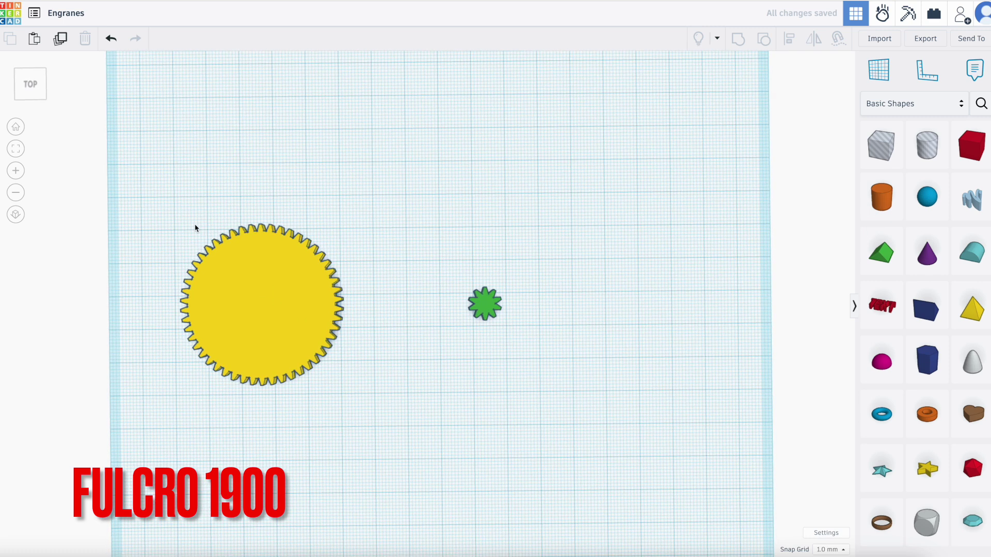
Align the yellow and green gears on a common center line from front to back
left_click_drag(180, 216, 528, 404)
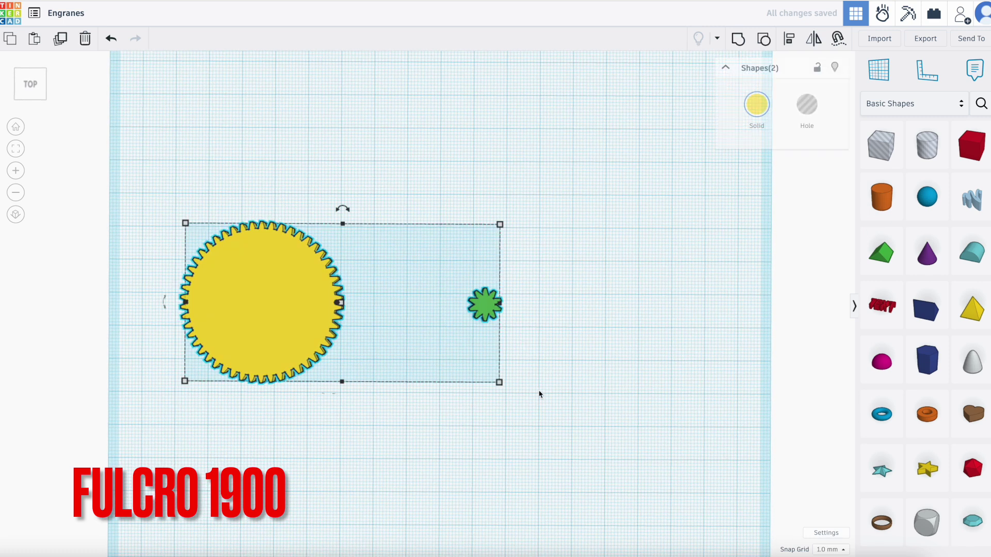
left_click(789, 41)
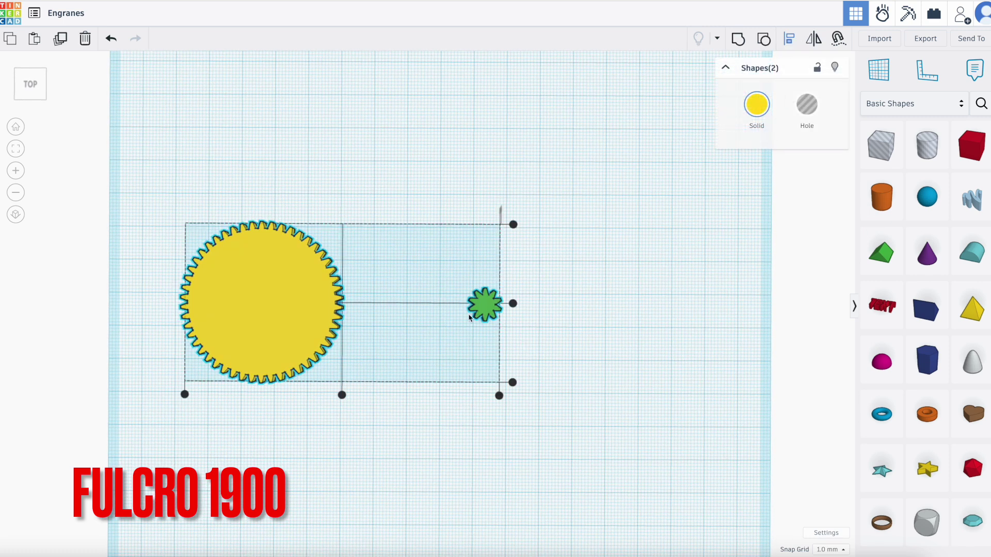
left_click(513, 304)
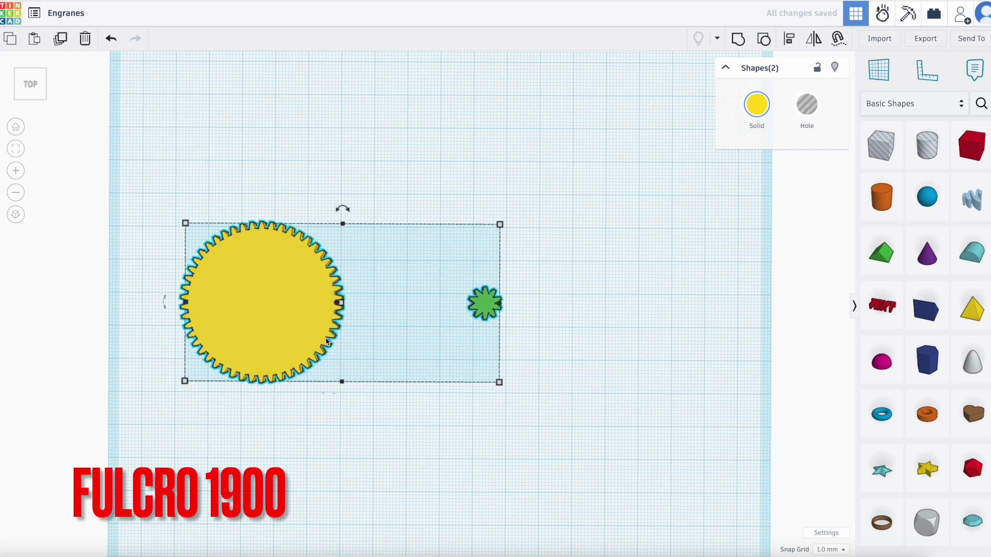
left_click(379, 400)
Move the yellow gear to the right until it sits just short of the green gear's teeth
left_click(299, 303)
key("Right")
key("Right")
key("Right")
key("Right")
key("Right")
key("Right")
key("Right")
key("Right")
key("Right")
key("Right")
key("Right")
key("Right")
key("Right")
key("Right")
key("Right")
key("Right")
key("Right")
key("Right")
key("Right")
key("Right")
key("Right")
key("Right")
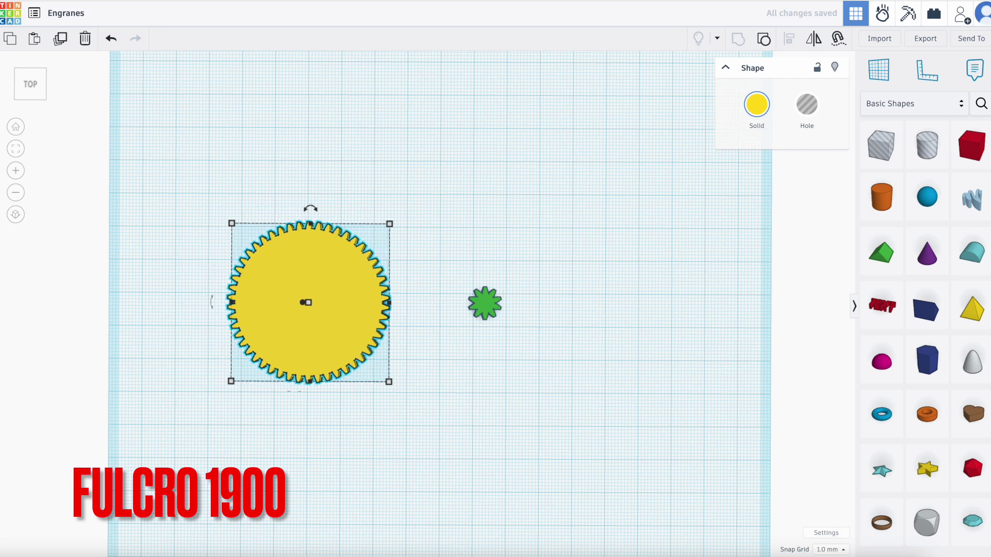
scroll(509, 280, "up", 2)
scroll(509, 280, "up", 5)
left_click(506, 285)
Rotate the green gear so a tooth points at the yellow gear, and move it 3 mm left into mesh
scroll(442, 300, "down", 5)
scroll(444, 305, "up", 5)
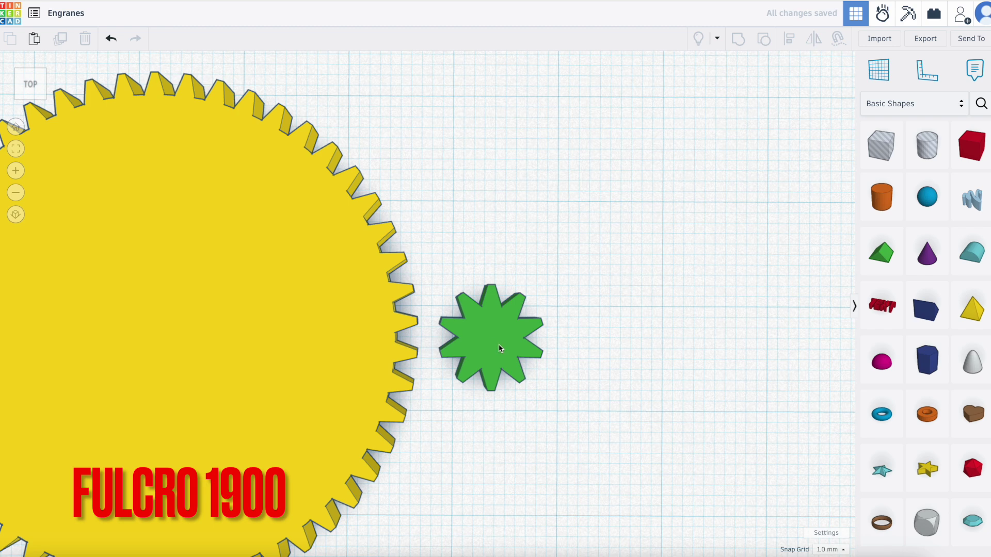
left_click(501, 347)
mouse_move(495, 276)
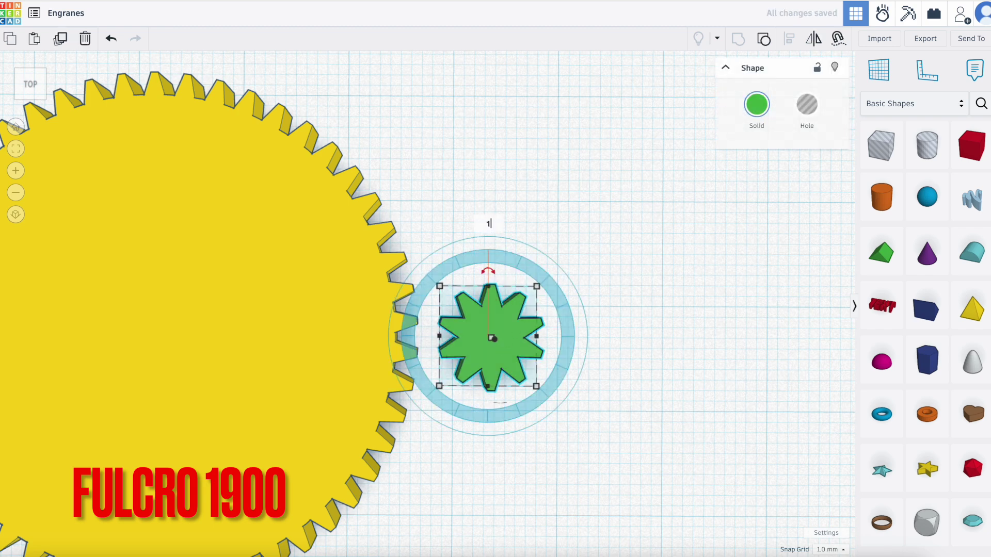
key("Return")
key("Left")
key("Left")
key("Left")
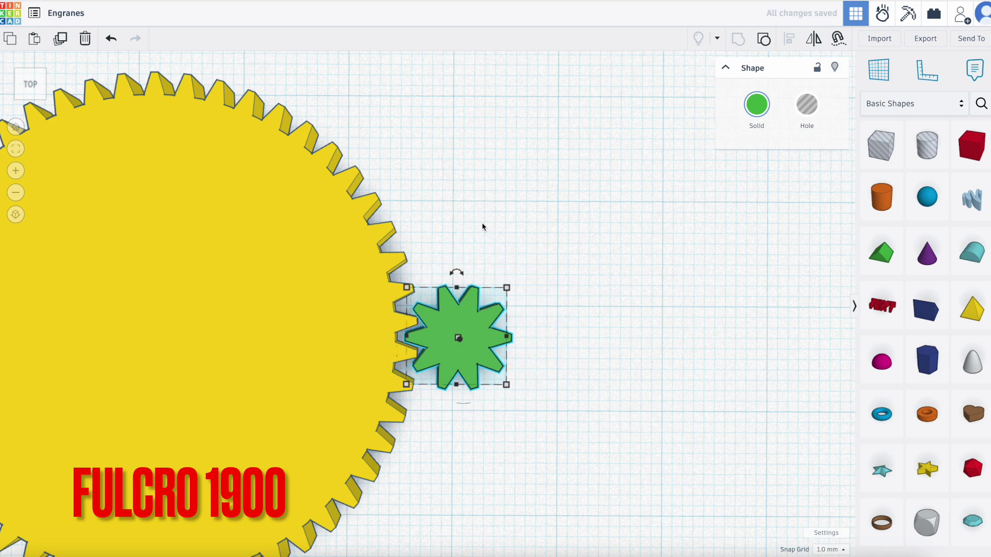
left_click(561, 387)
Duplicate the yellow gear and move the copy straight back until it is clear of the original
scroll(560, 387, "down", 5)
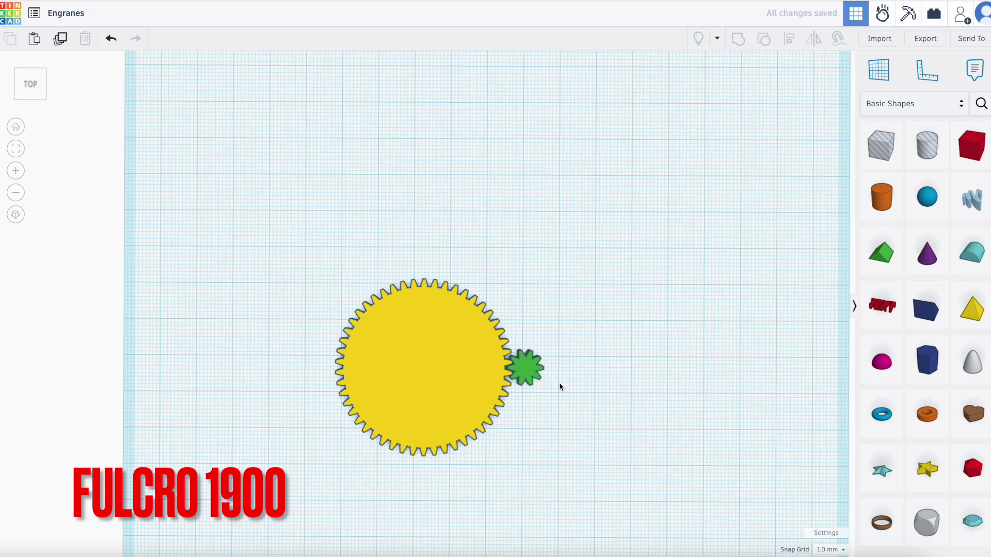
right_click_drag(561, 335, 562, 358)
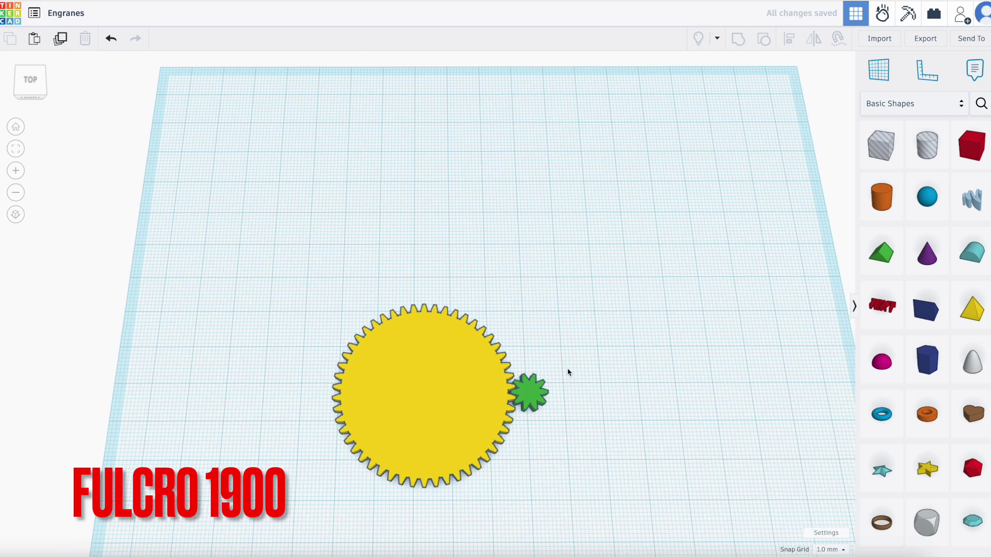
left_click(443, 391)
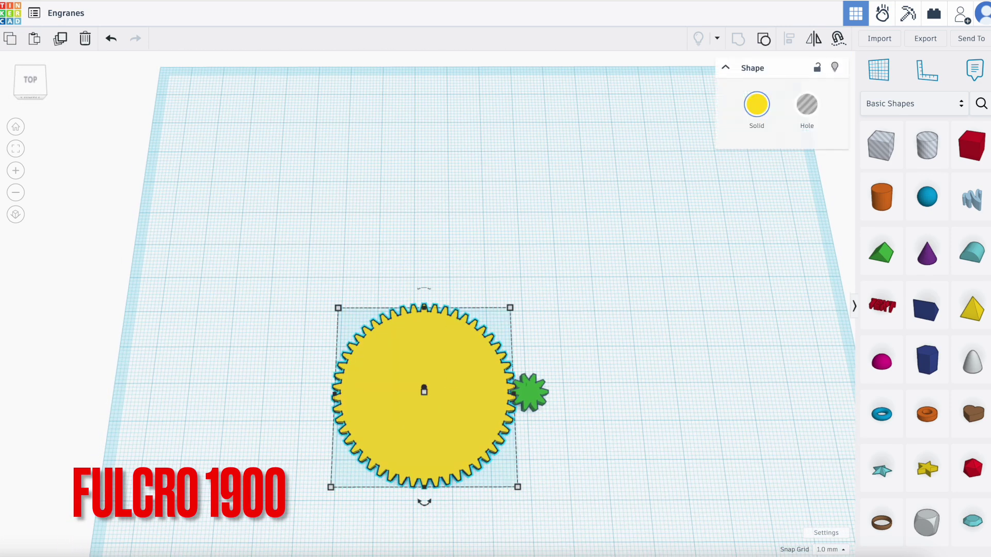
left_click(61, 46)
key("Up")
key("Up")
key("Up")
key("Up")
key("Up")
key("Up")
key("Up")
key("Up")
key("Up")
key("Up")
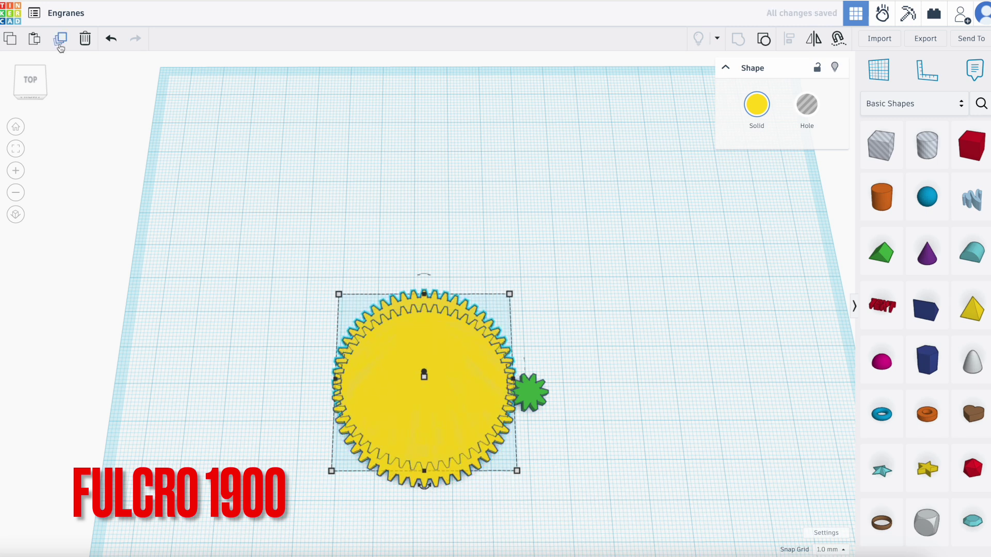
key("Up")
key("Up")
key("Up")
key("Up")
key("Up")
key("Up")
key("Up")
key("Up")
key("Up")
key("Up")
key("Up")
key("Up")
key("Up")
key("Up")
key("Up")
key("Up")
key("Up")
key("Up")
key("Up")
key("Up")
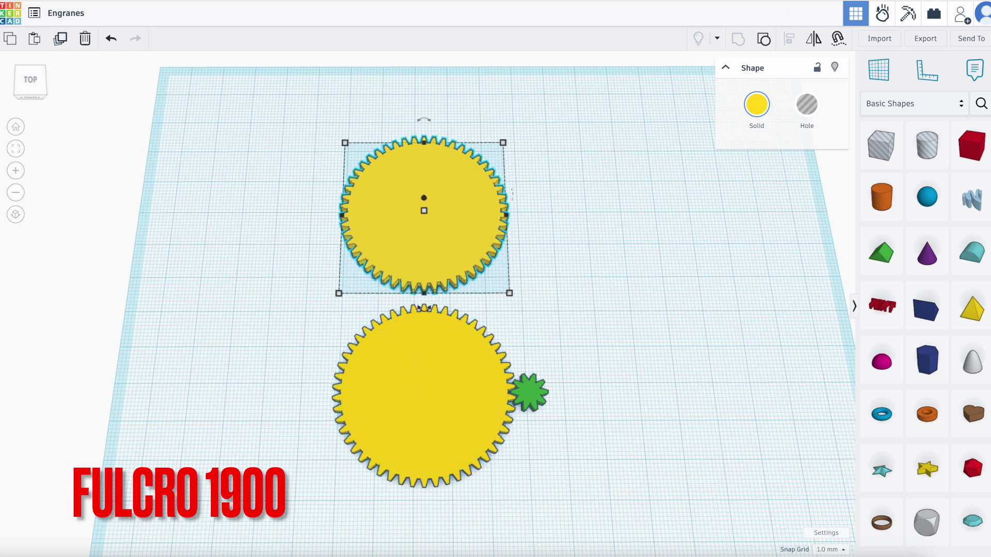
Duplicate the green gear and move the copy straight back beside the rear yellow gear
left_click(576, 404)
right_click_drag(576, 404, 573, 371)
left_click(533, 420)
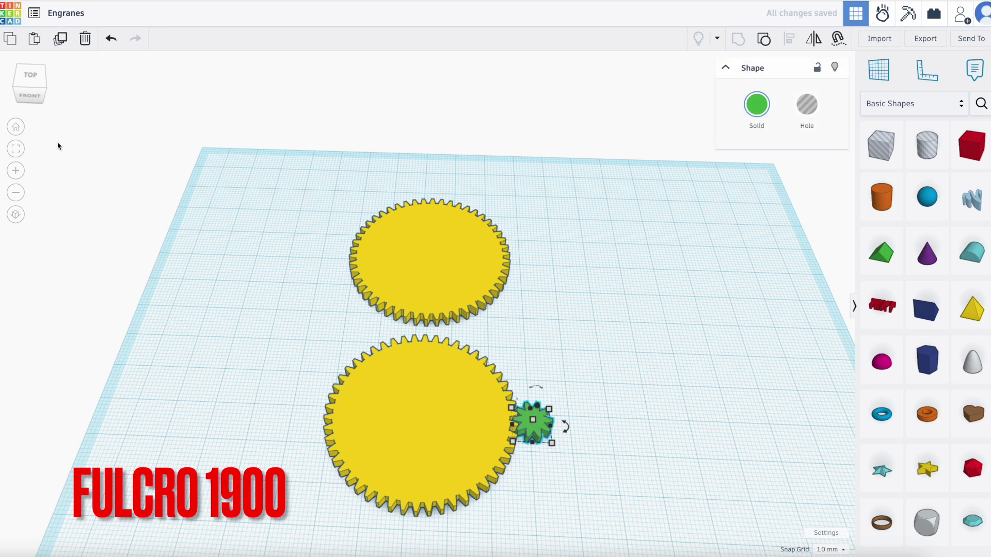
key("Up")
key("Up")
key("Up")
key("Up")
key("Up")
key("Up")
key("Up")
key("Up")
key("Up")
key("Up")
key("Up")
key("Up")
key("Up")
key("Up")
key("Up")
key("Up")
key("Up")
key("Up")
key("Up")
key("Up")
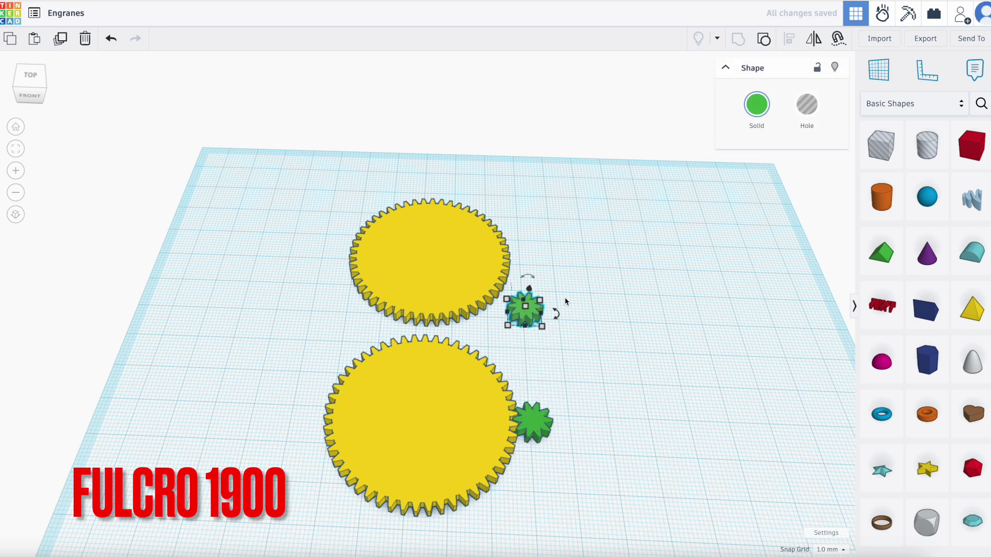
Increase the height of the copied green gear so it is taller than the yellow gear
scroll(565, 299, "up", 5)
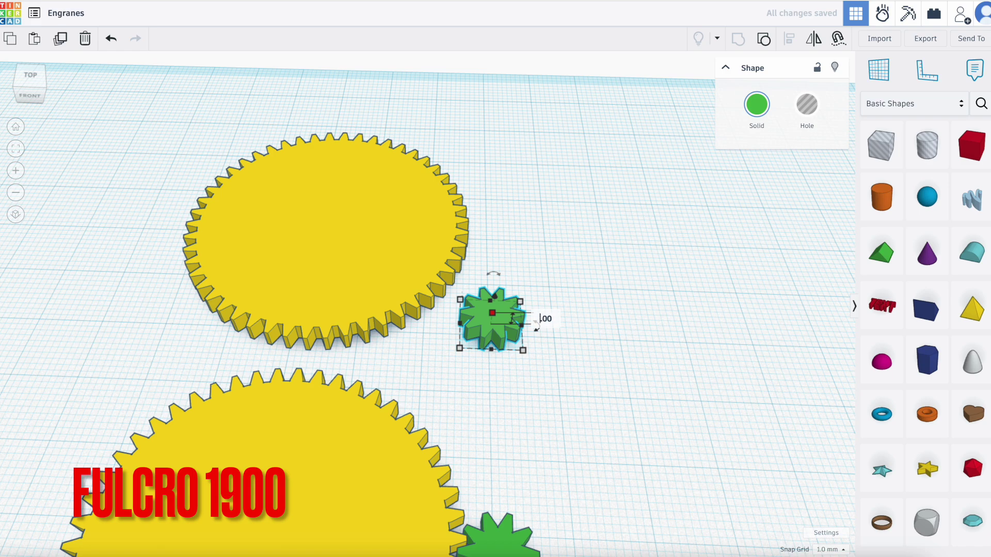
key("Return")
left_click(633, 392)
Align the copied green gear with the rear yellow gear, centered in both horizontal directions
right_click_drag(633, 395, 628, 430)
left_click_drag(138, 165, 536, 357)
left_click(793, 39)
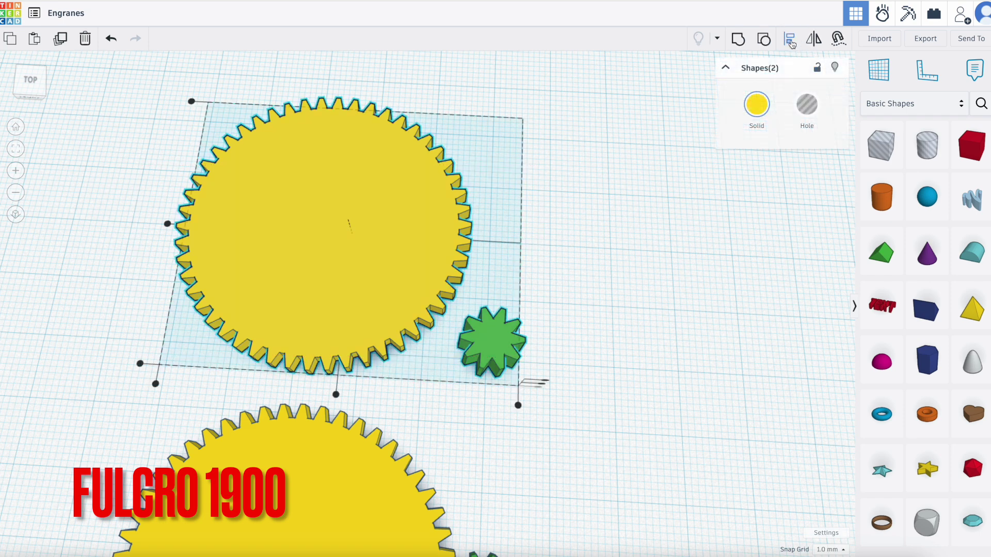
left_click(168, 227)
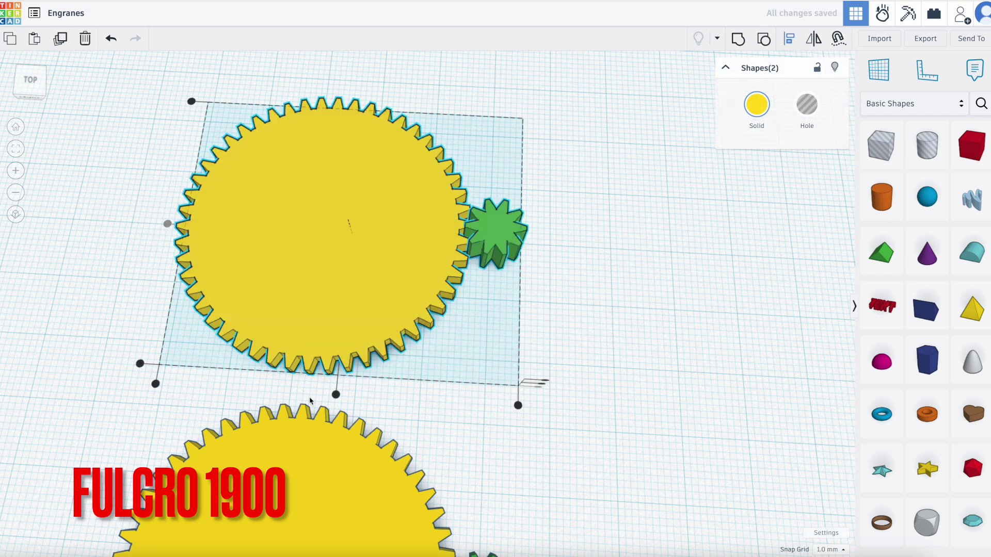
left_click(336, 394)
left_click(606, 343)
Group the rear yellow gear and the green gear at its center into one compound gear
right_click_drag(593, 294, 288, 191)
left_click_drag(250, 181, 389, 456)
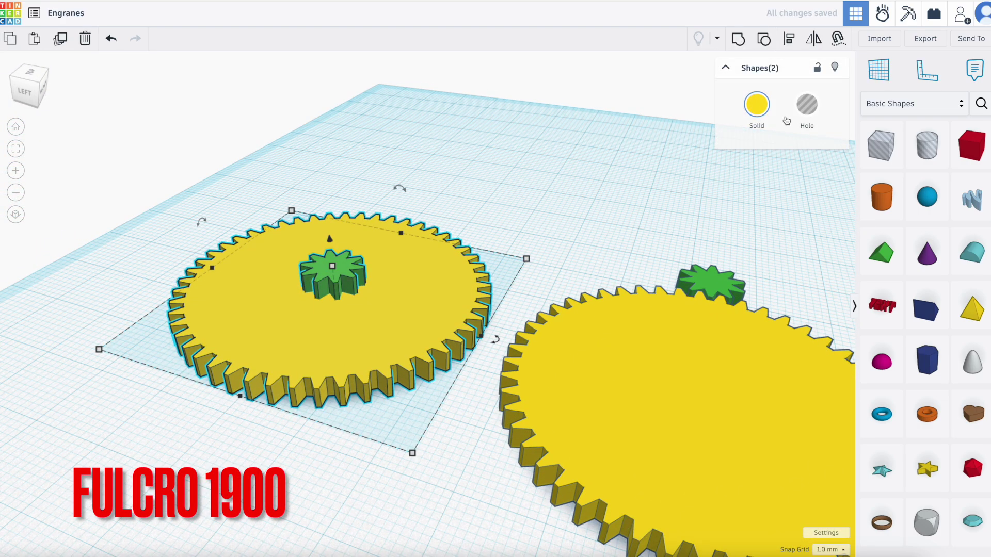
left_click(738, 40)
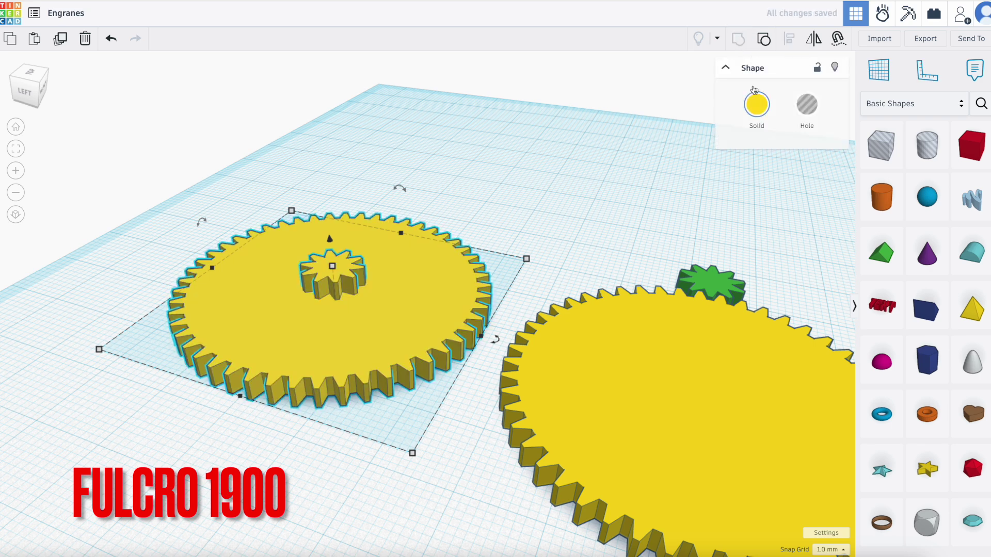
Change the compound gear's solid color to the preset bright blue
left_click(756, 105)
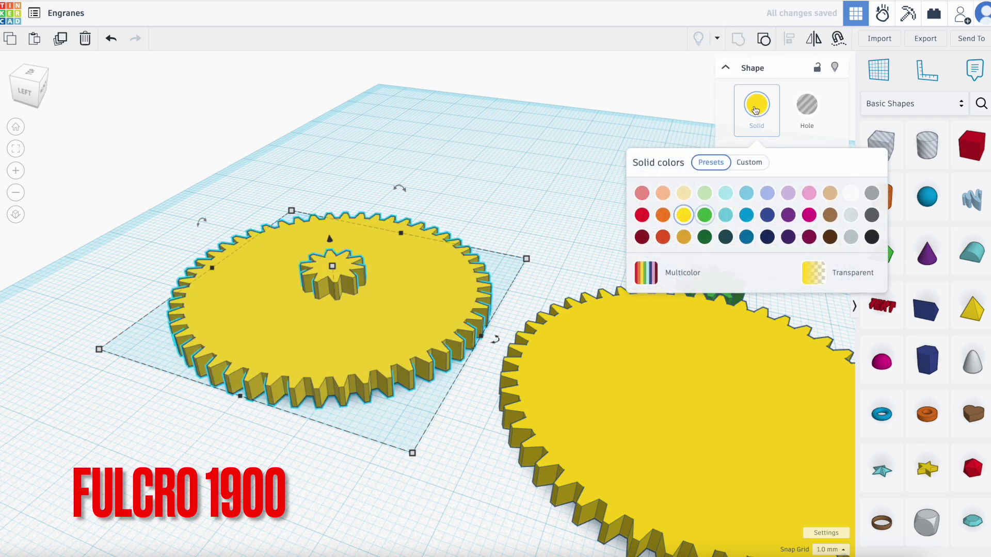
left_click(746, 215)
left_click(327, 451)
right_click_drag(327, 451, 347, 458)
scroll(597, 426, "down", 3)
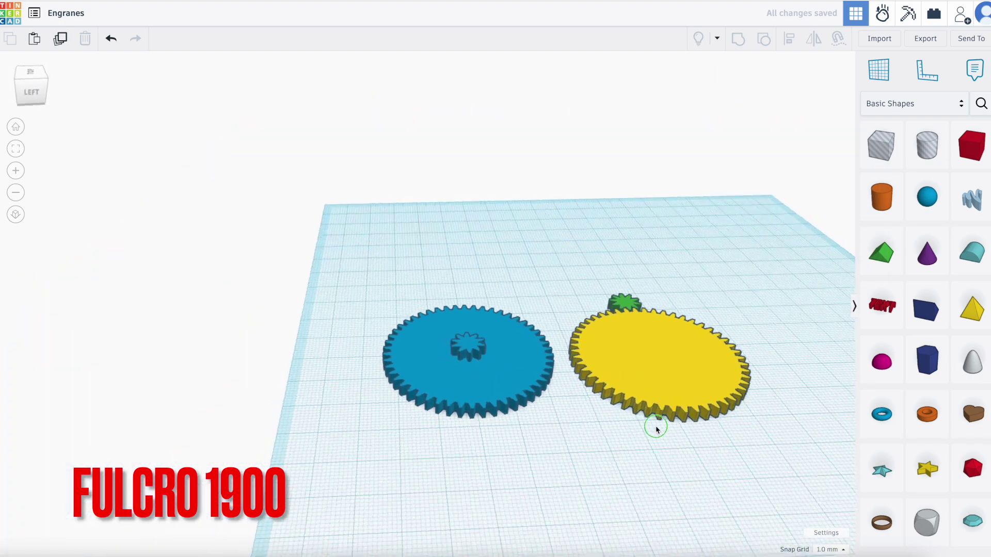